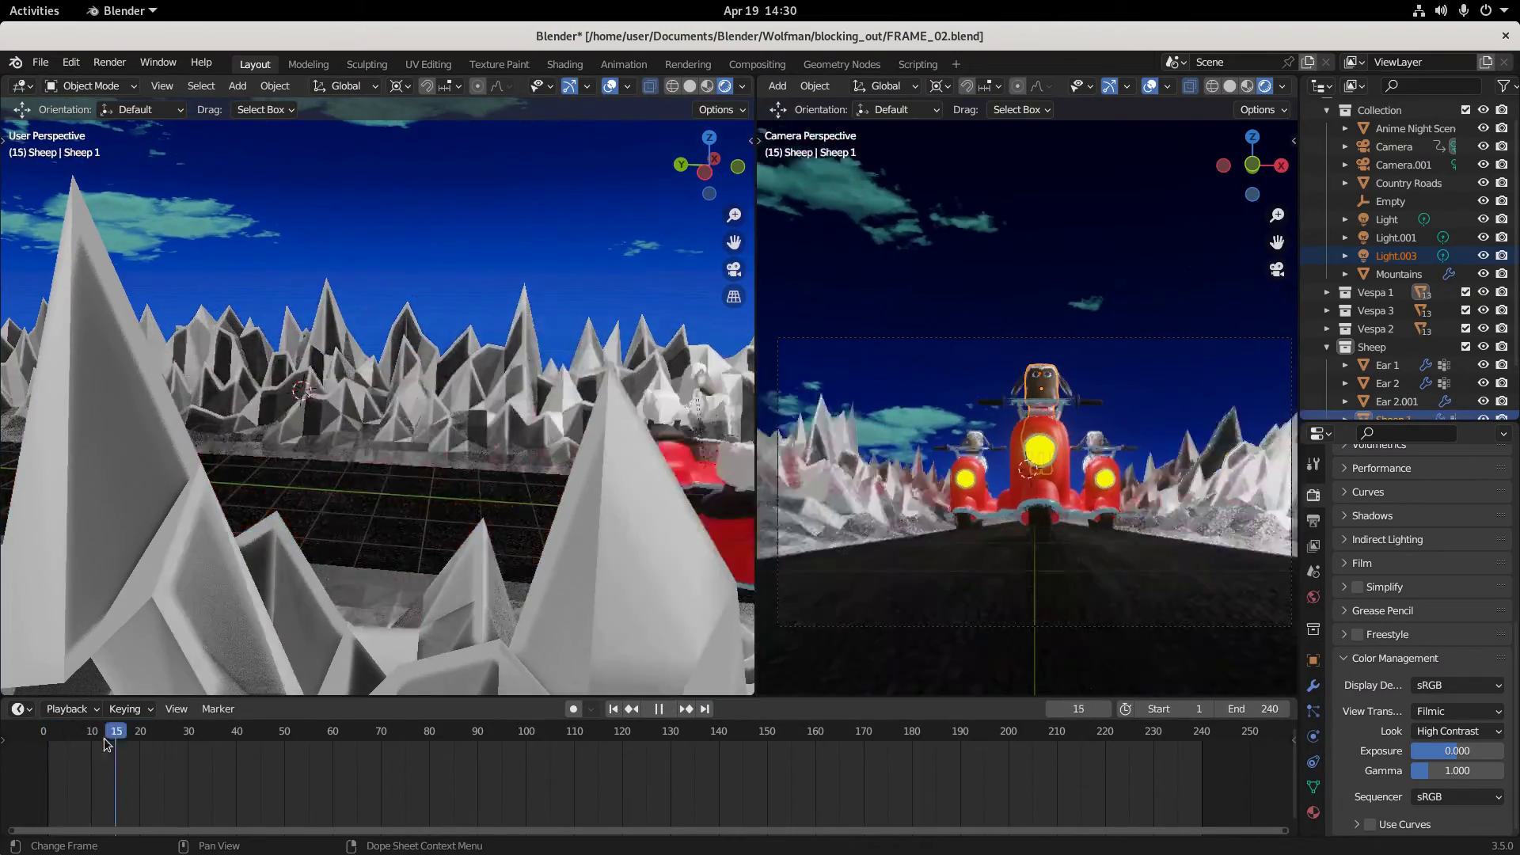
Play back the FRAME_02 scene animation on the timeline.
{"action": "left_click", "coordinate": [667, 708]}
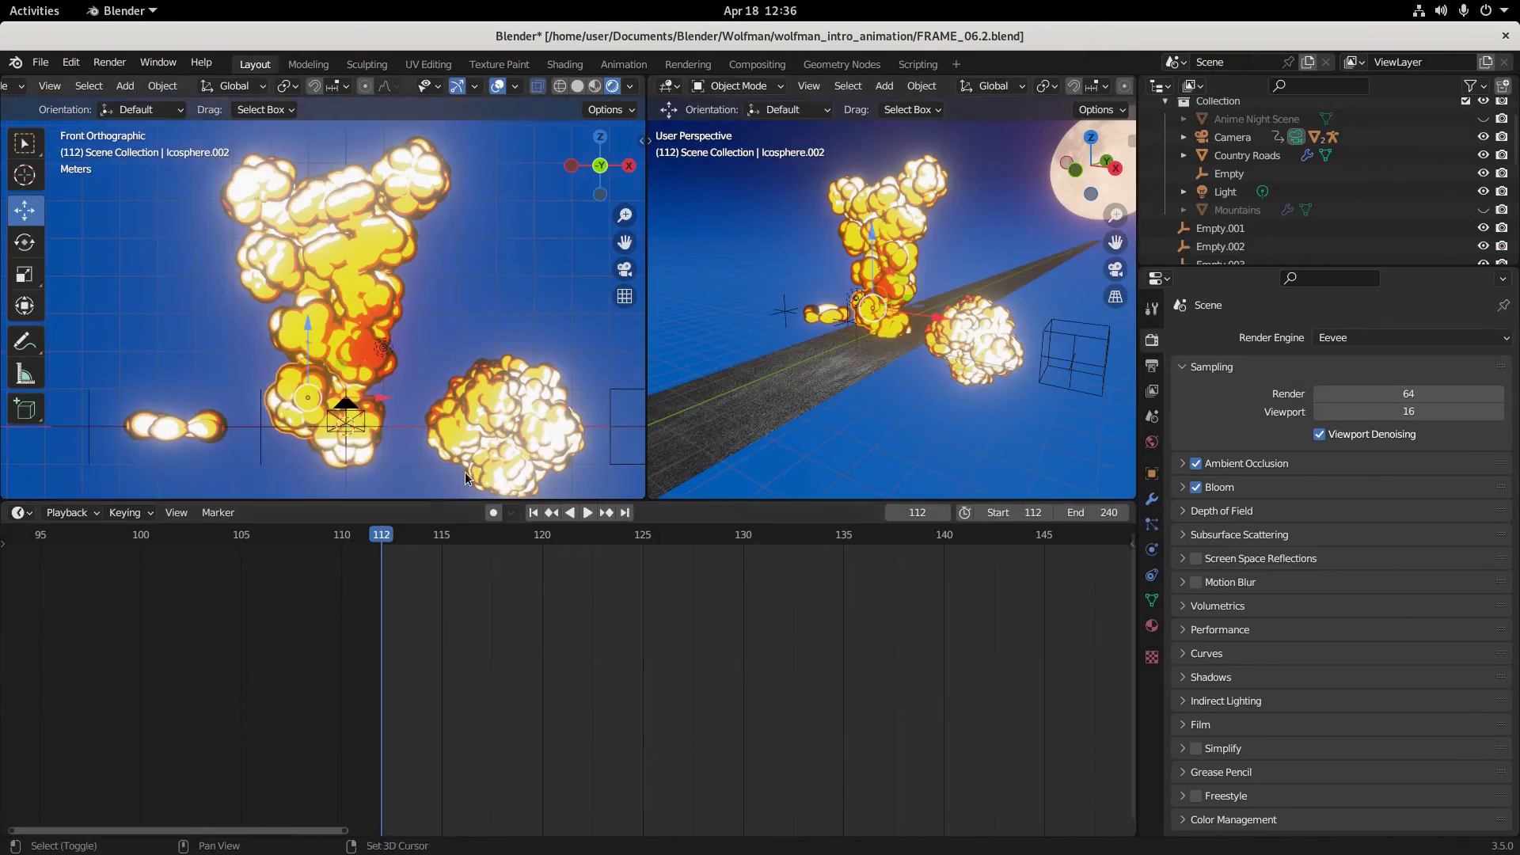
Select one of the explosion cloud icospheres and grab it with G to reposition it.
{"action": "left_click", "coordinate": [320, 307]}
{"action": "scroll", "coordinate": [321, 307], "scroll_direction": "down", "scroll_amount": 2}
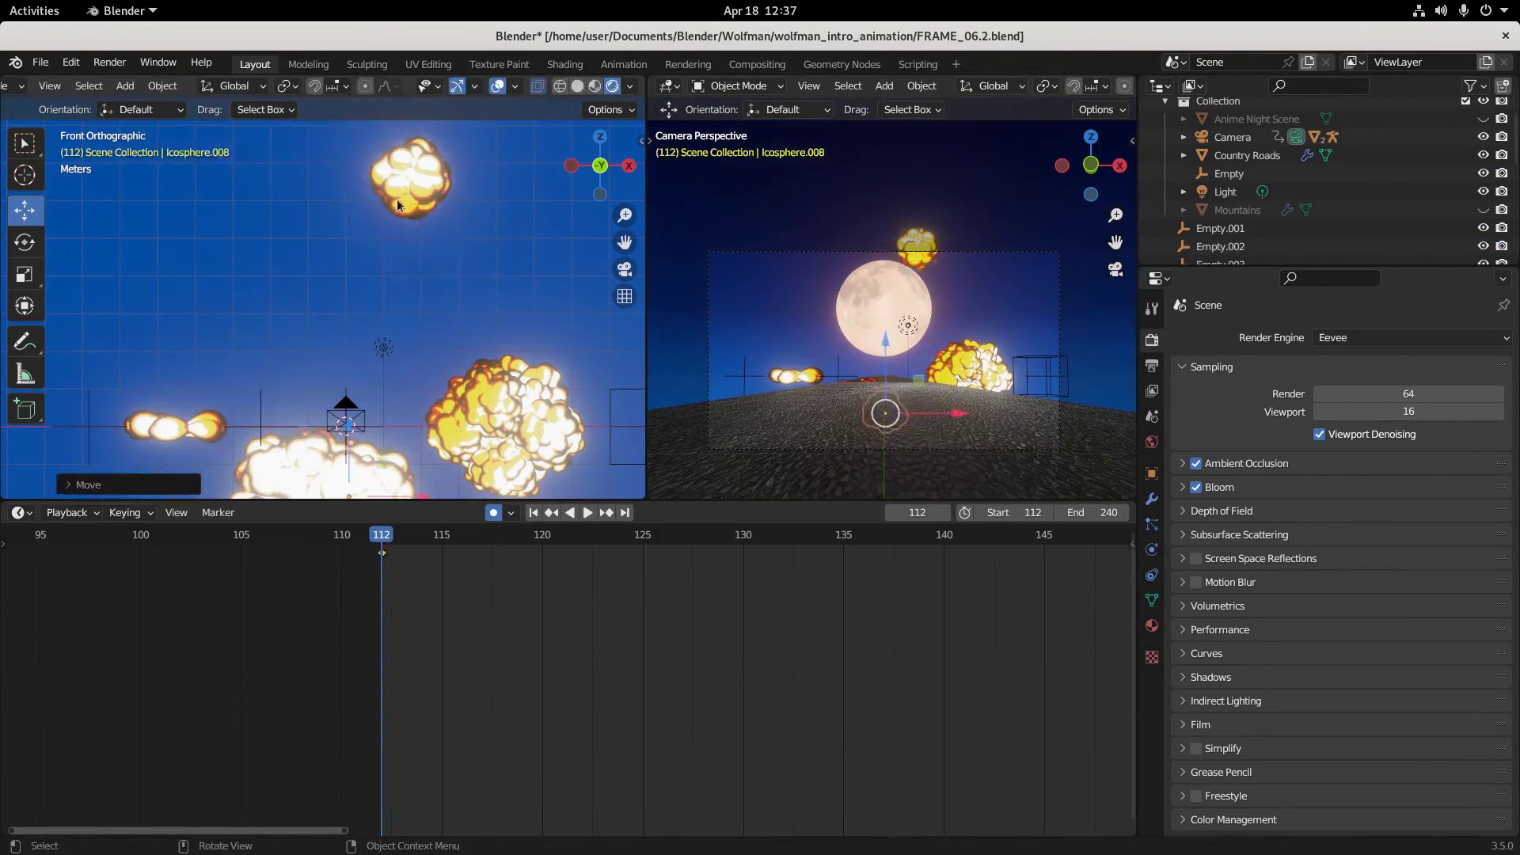
{"action": "key", "text": "g"}
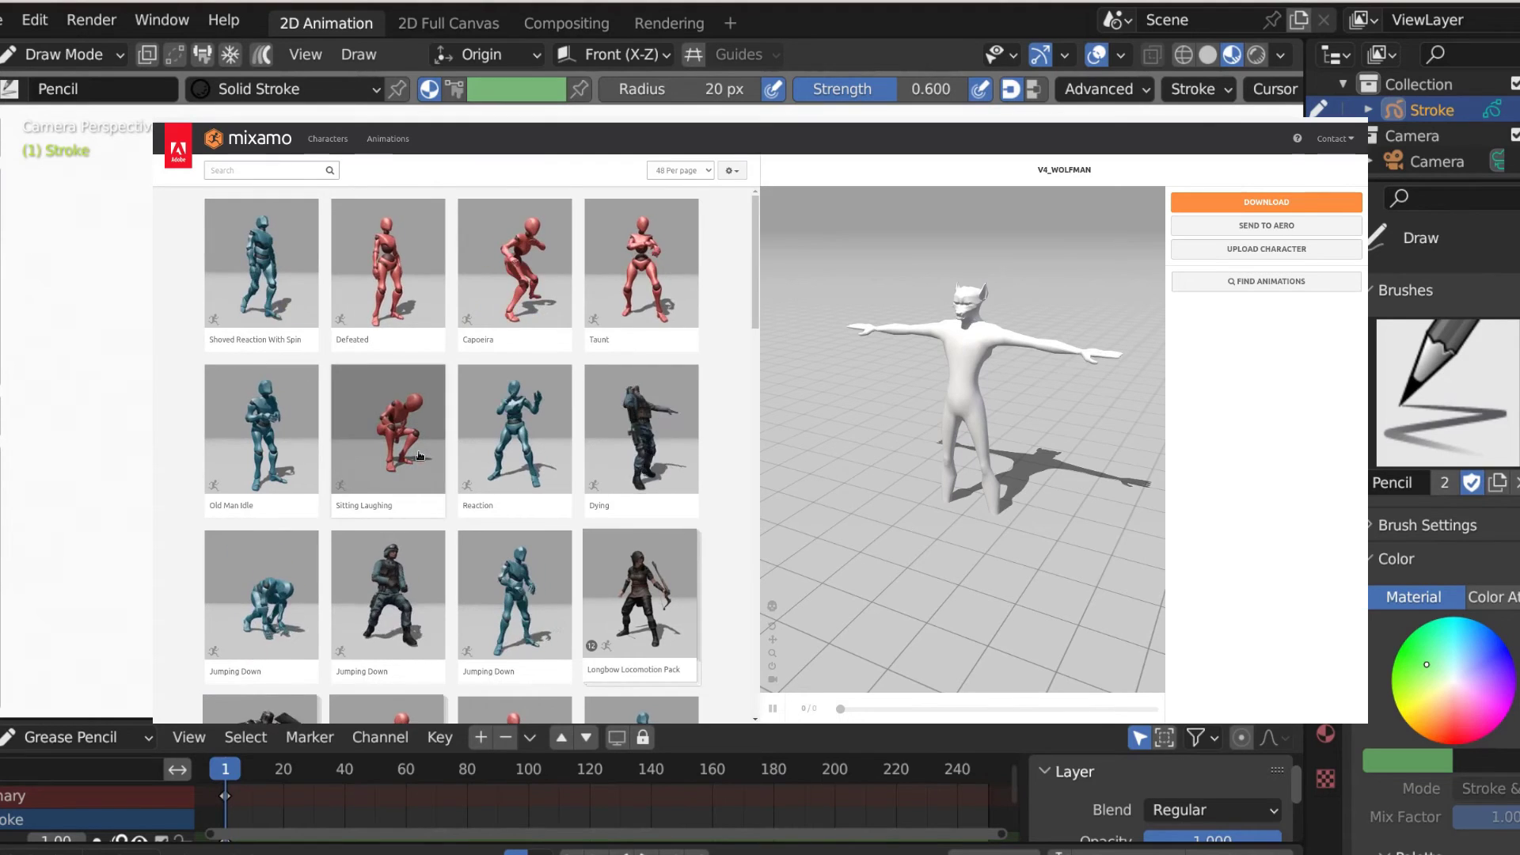
{"action": "scroll", "coordinate": [383, 433], "scroll_direction": "down", "scroll_amount": 1}
{"action": "left_click", "coordinate": [383, 433]}
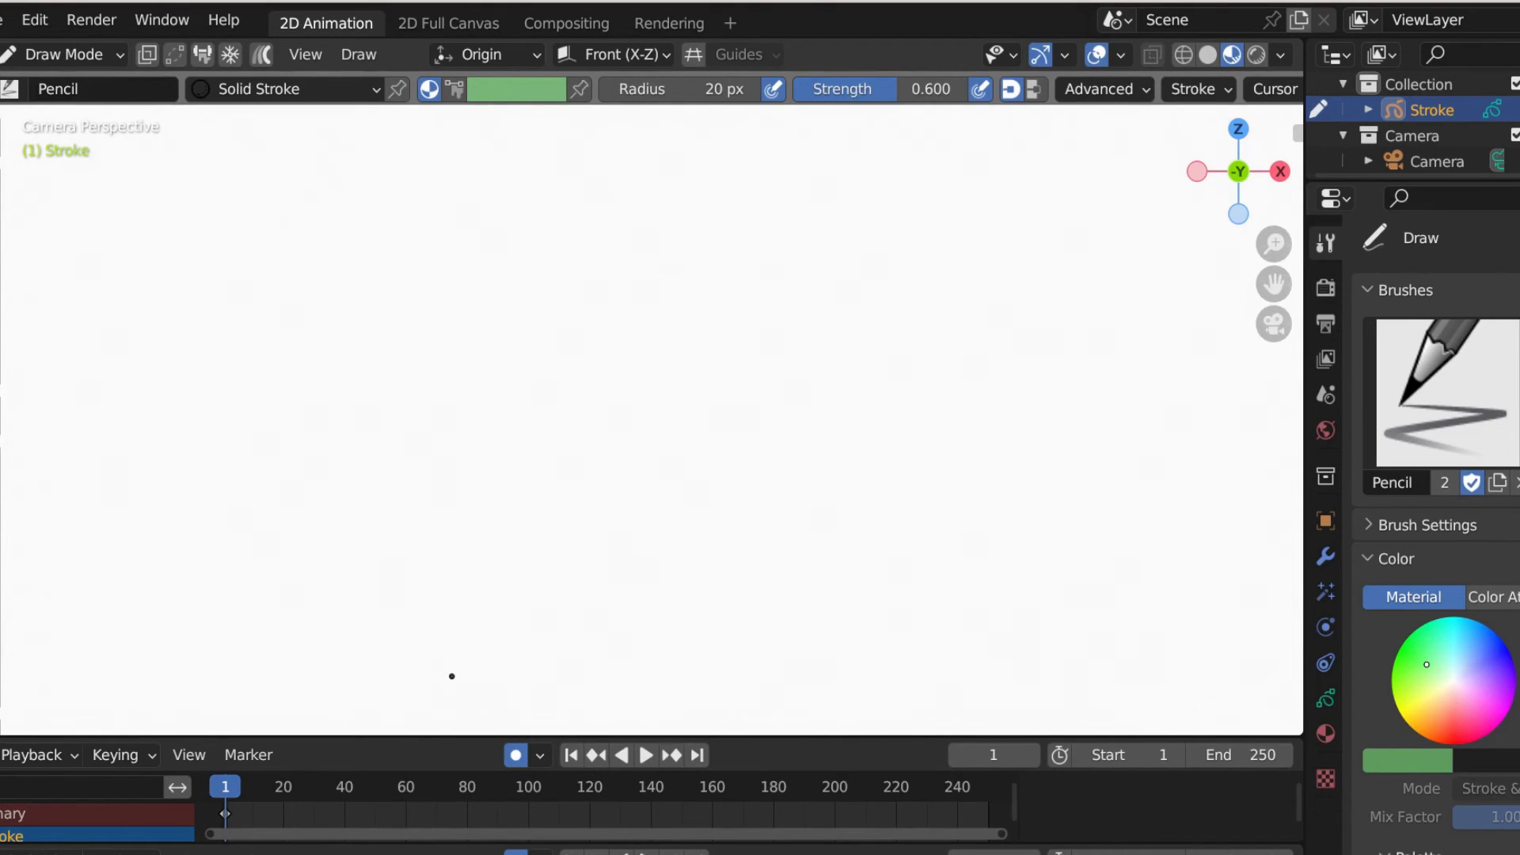
Set both Eevee render and viewport samples to 128.
{"action": "left_click", "coordinate": [1325, 288]}
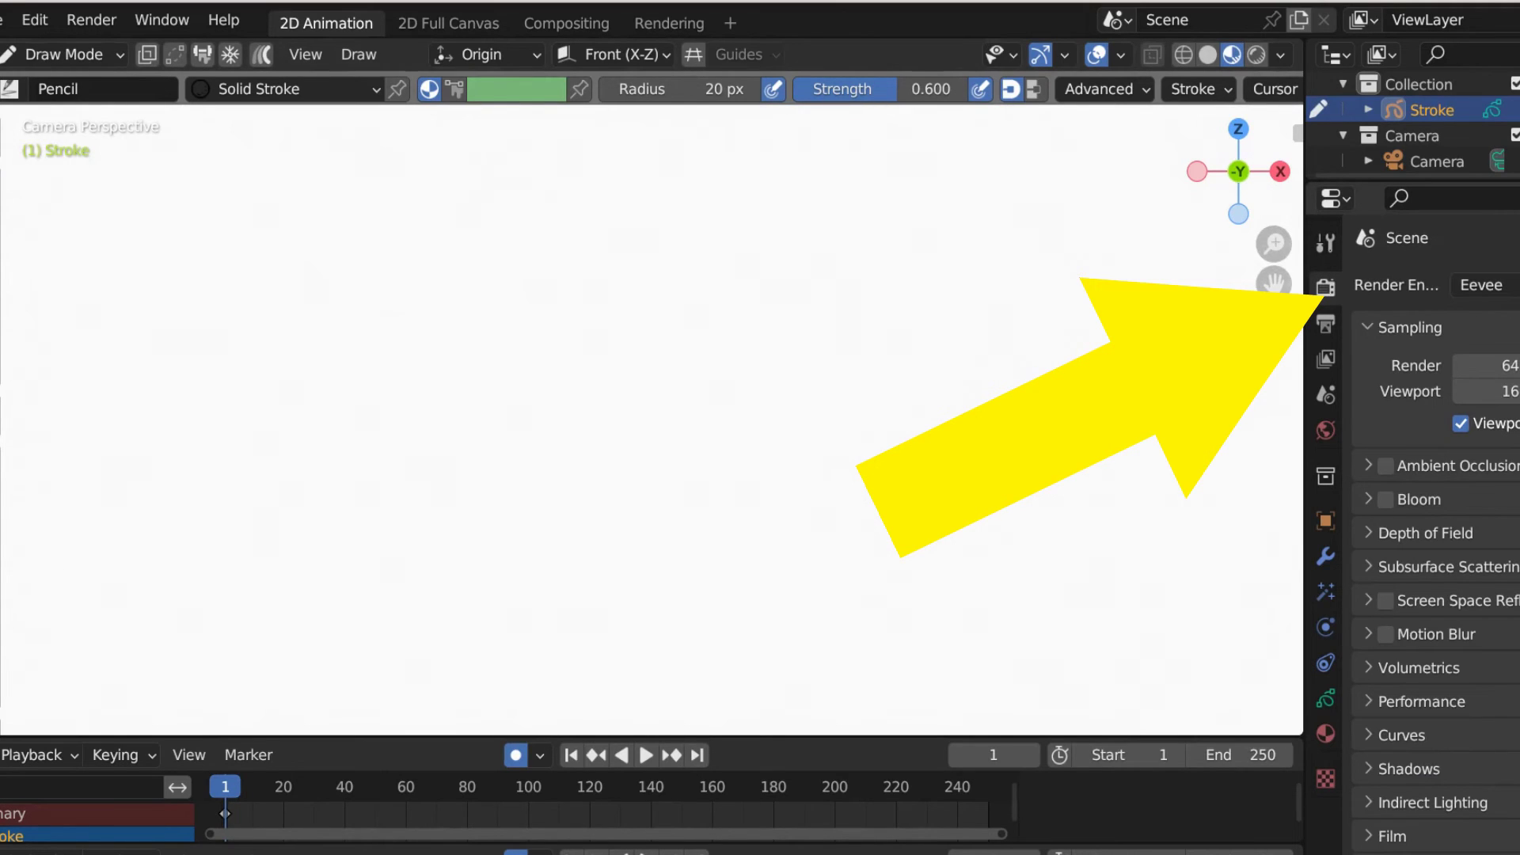
{"action": "left_click", "coordinate": [1508, 365]}
{"action": "type", "text": "128"}
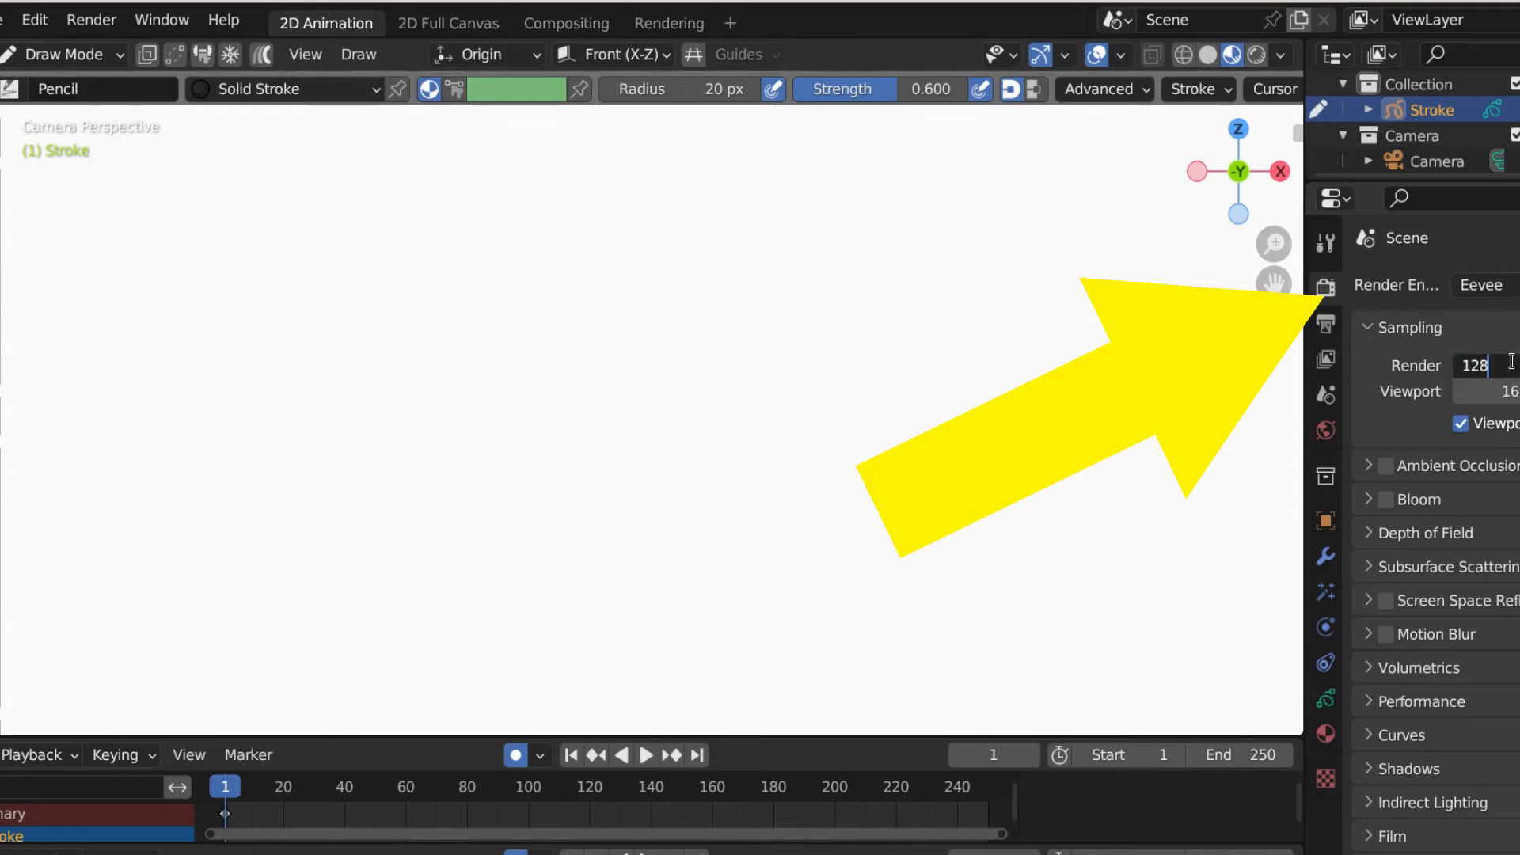
{"action": "key", "text": "Tab"}
{"action": "type", "text": "128"}
{"action": "key", "text": "Tab"}
Enable Ambient Occlusion, Bloom and Screen Space Reflections.
{"action": "left_click", "coordinate": [1385, 466]}
{"action": "left_click", "coordinate": [1385, 500]}
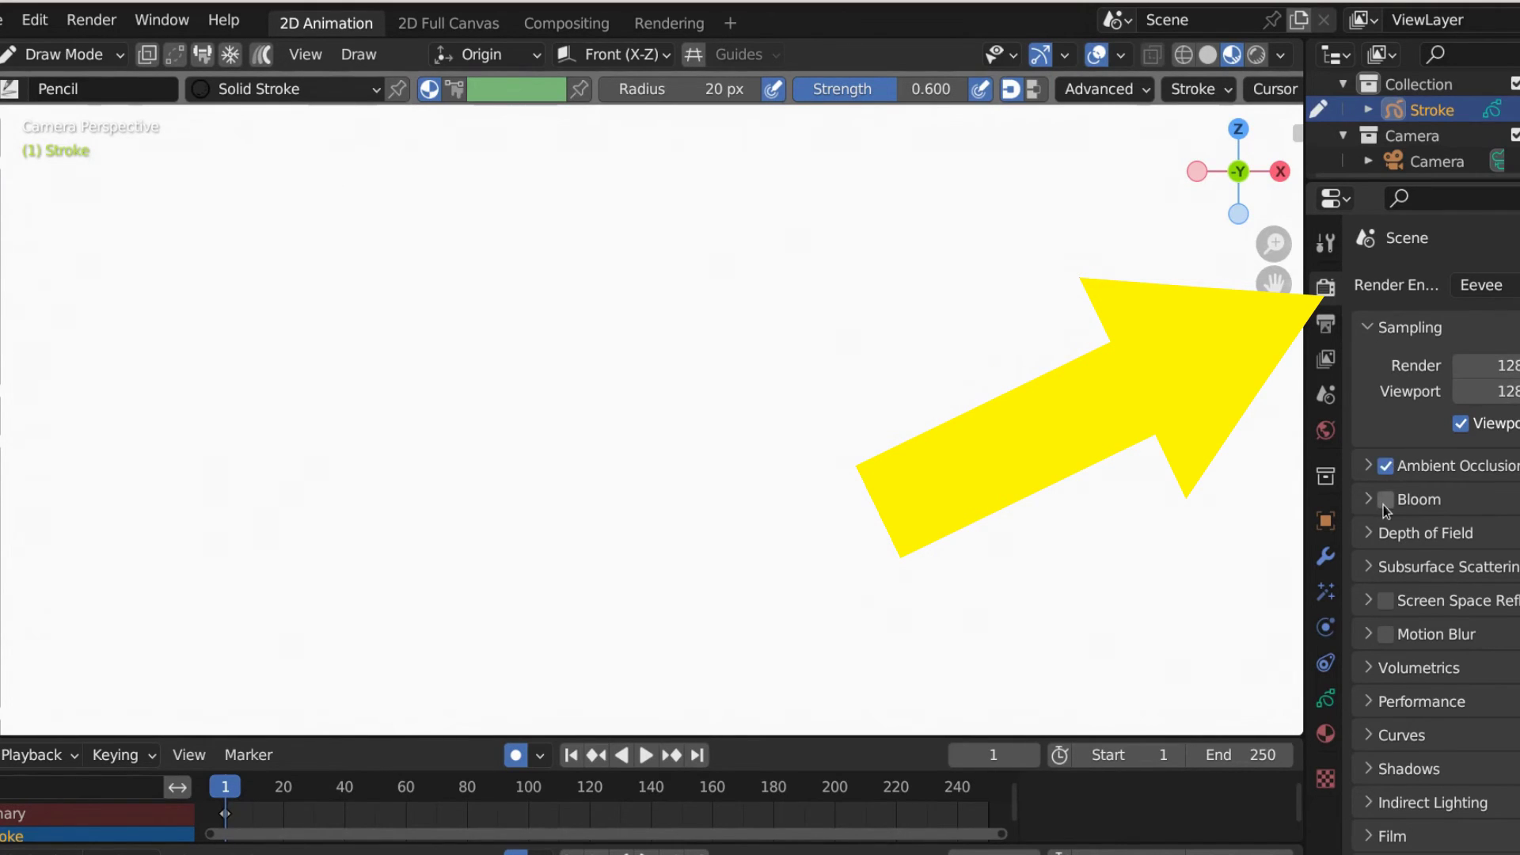
{"action": "left_click", "coordinate": [1385, 600]}
Set the cube and cascade shadow sizes to 4096 px.
{"action": "scroll", "coordinate": [1385, 602], "scroll_direction": "down", "scroll_amount": 3}
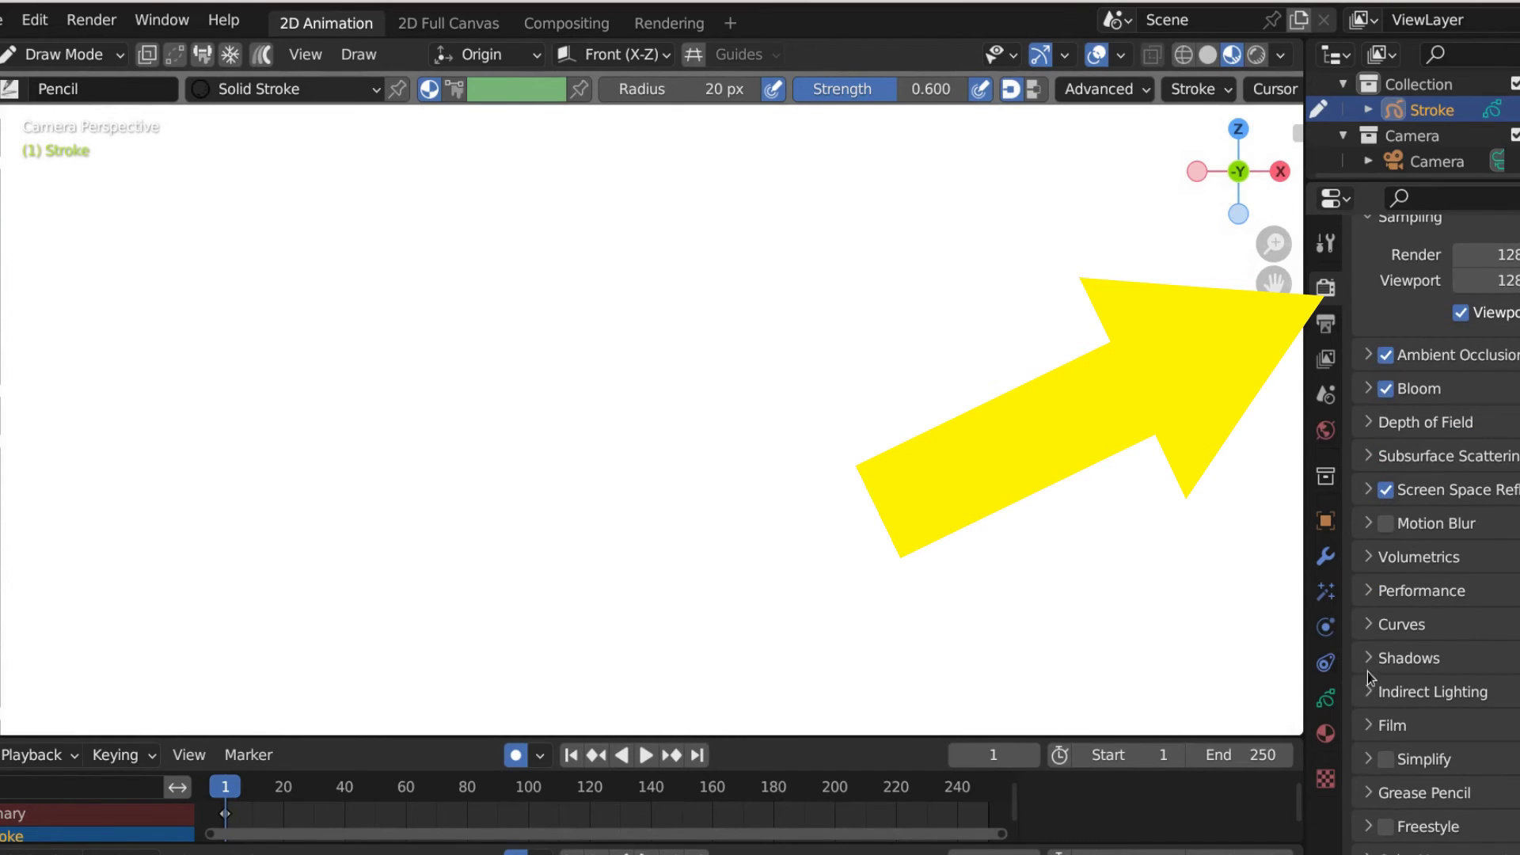
{"action": "left_click", "coordinate": [1405, 658]}
{"action": "scroll", "coordinate": [1405, 633], "scroll_direction": "down", "scroll_amount": 4}
{"action": "left_click", "coordinate": [1476, 536]}
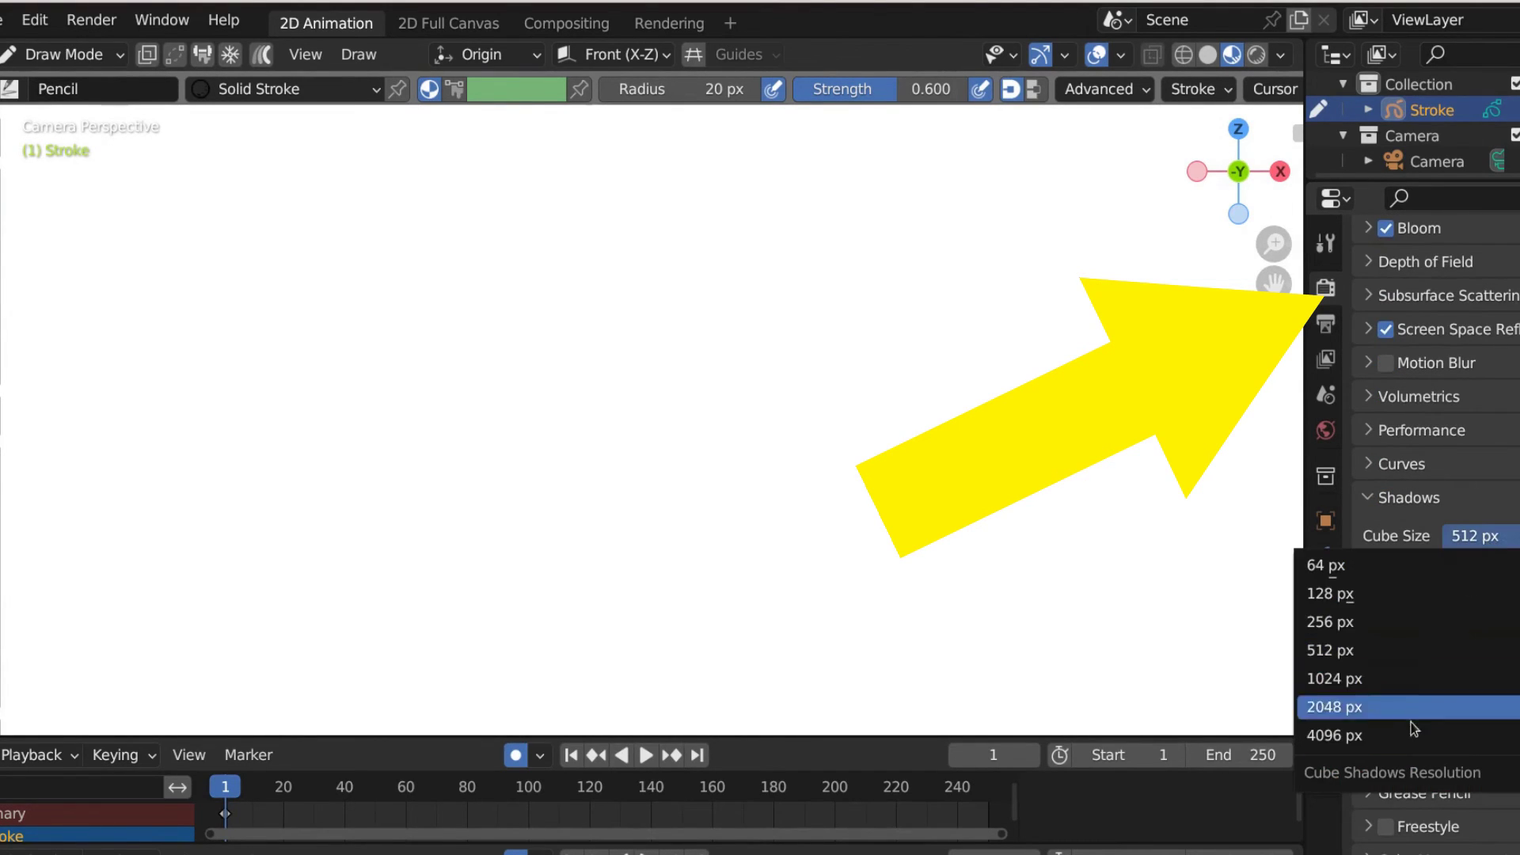
{"action": "left_click", "coordinate": [1470, 728]}
{"action": "left_click", "coordinate": [1479, 564]}
{"action": "left_click", "coordinate": [1393, 758]}
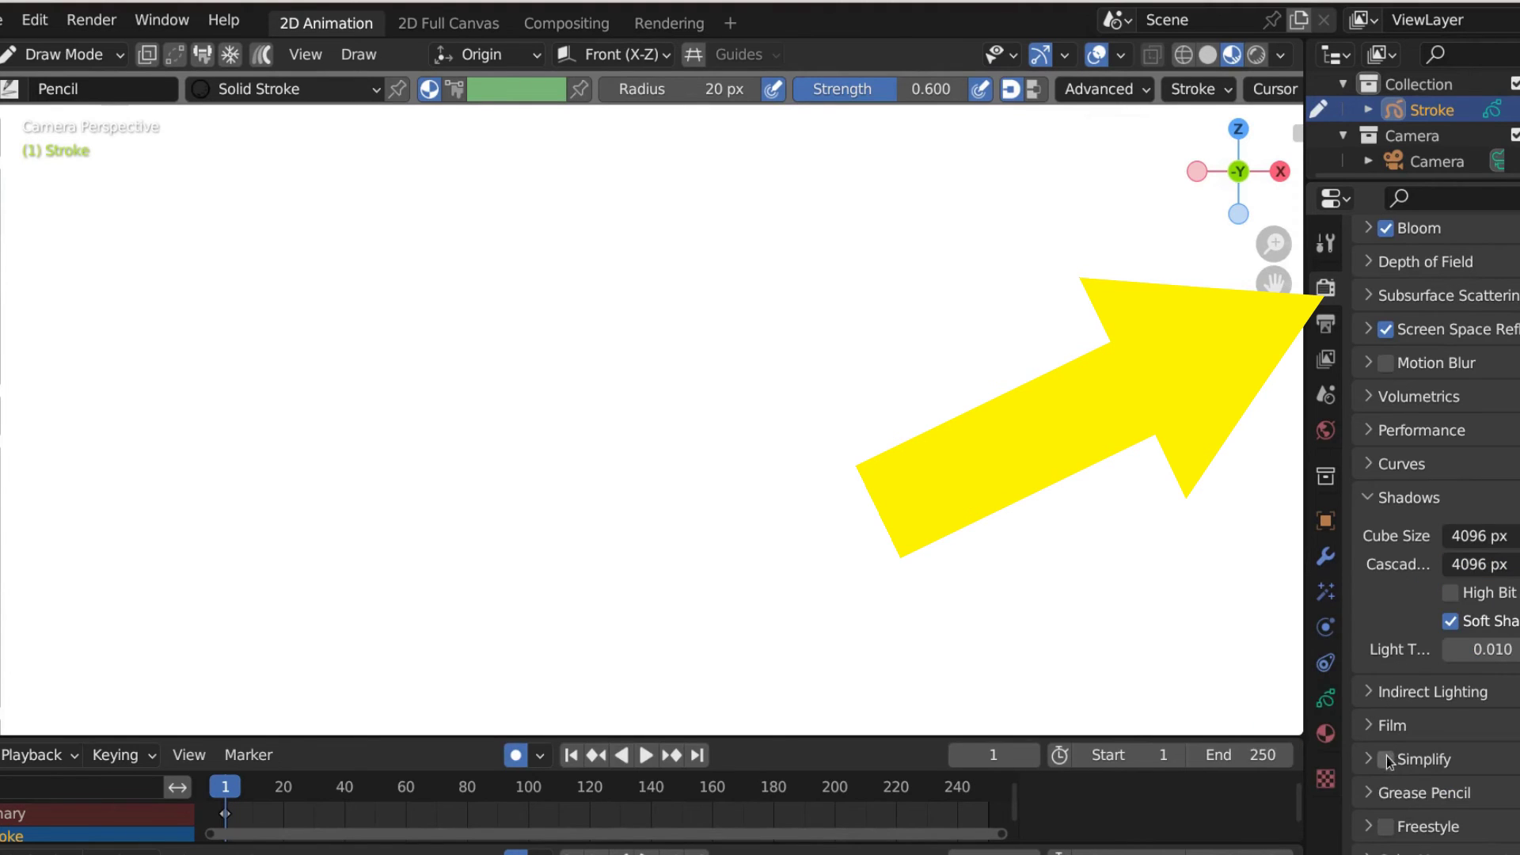
Change the colour management Look to High Contrast.
{"action": "scroll", "coordinate": [1378, 791], "scroll_direction": "down", "scroll_amount": 7}
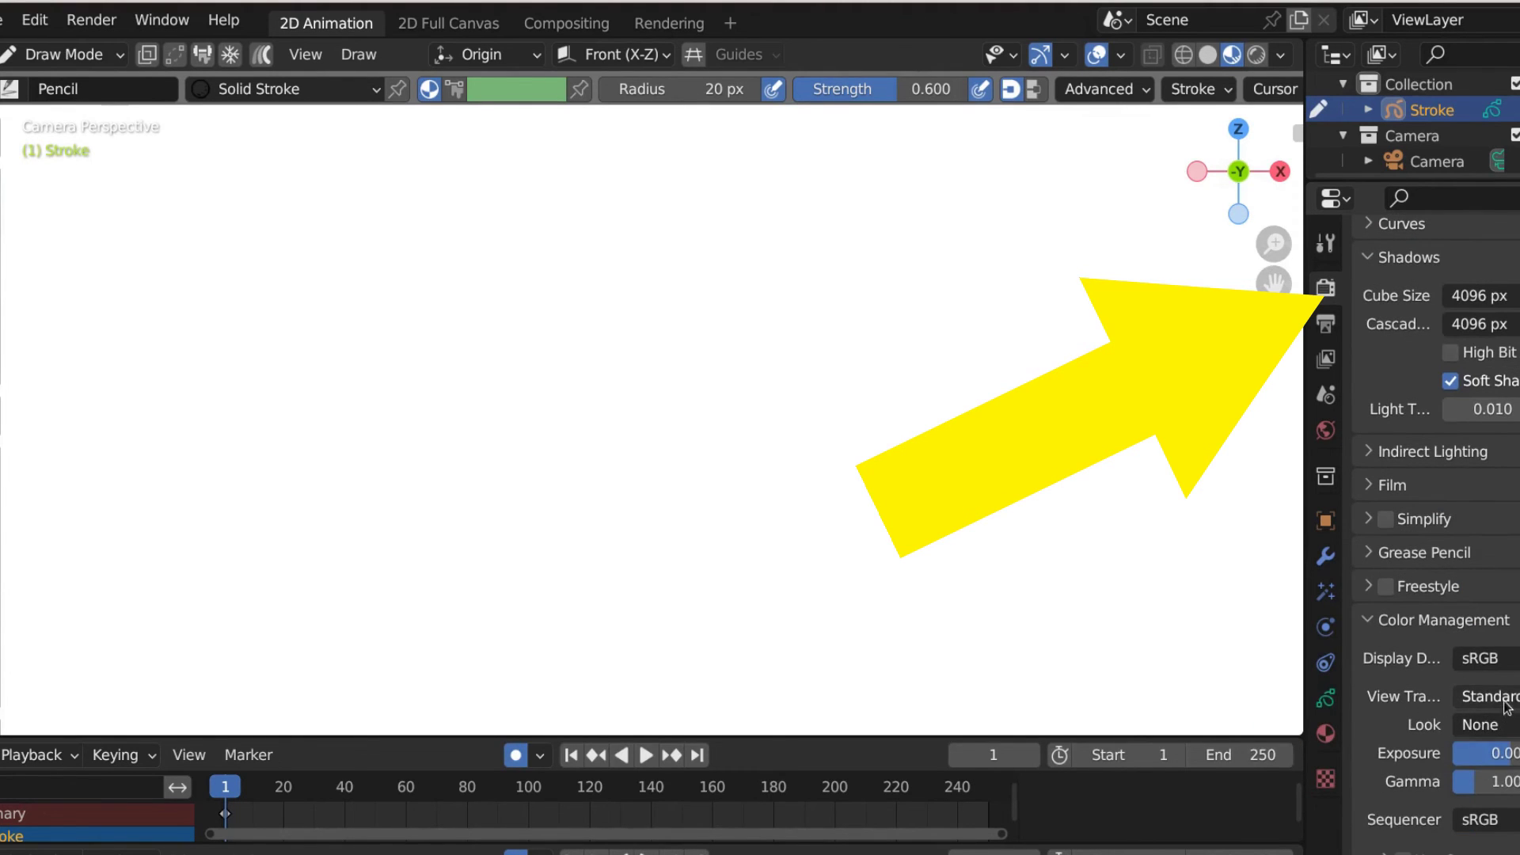
{"action": "left_click", "coordinate": [1499, 727]}
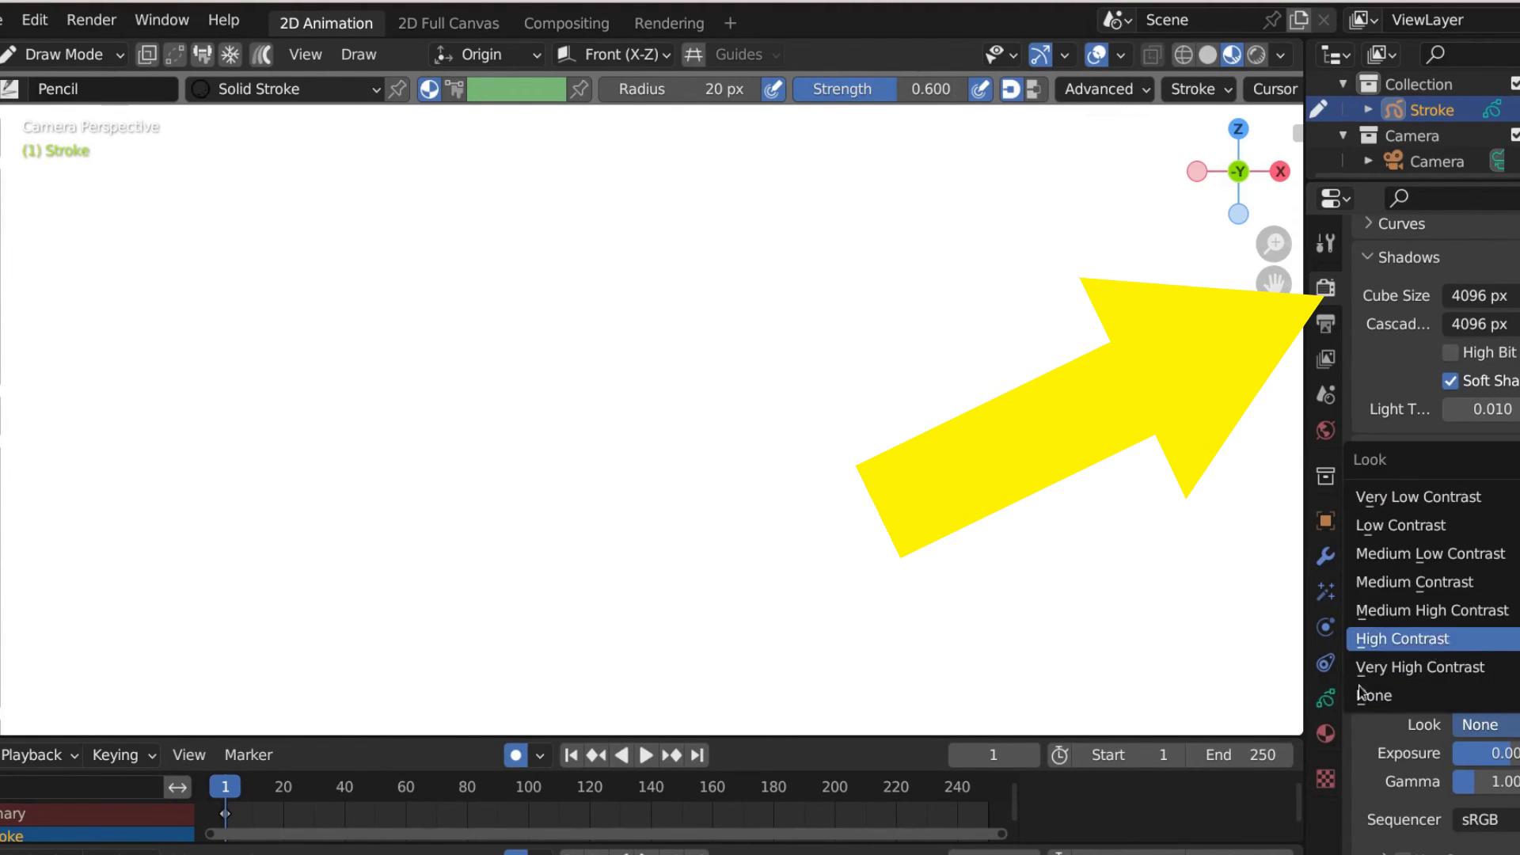
{"action": "left_click", "coordinate": [1447, 638]}
{"action": "scroll", "coordinate": [1459, 672], "scroll_direction": "up", "scroll_amount": 15}
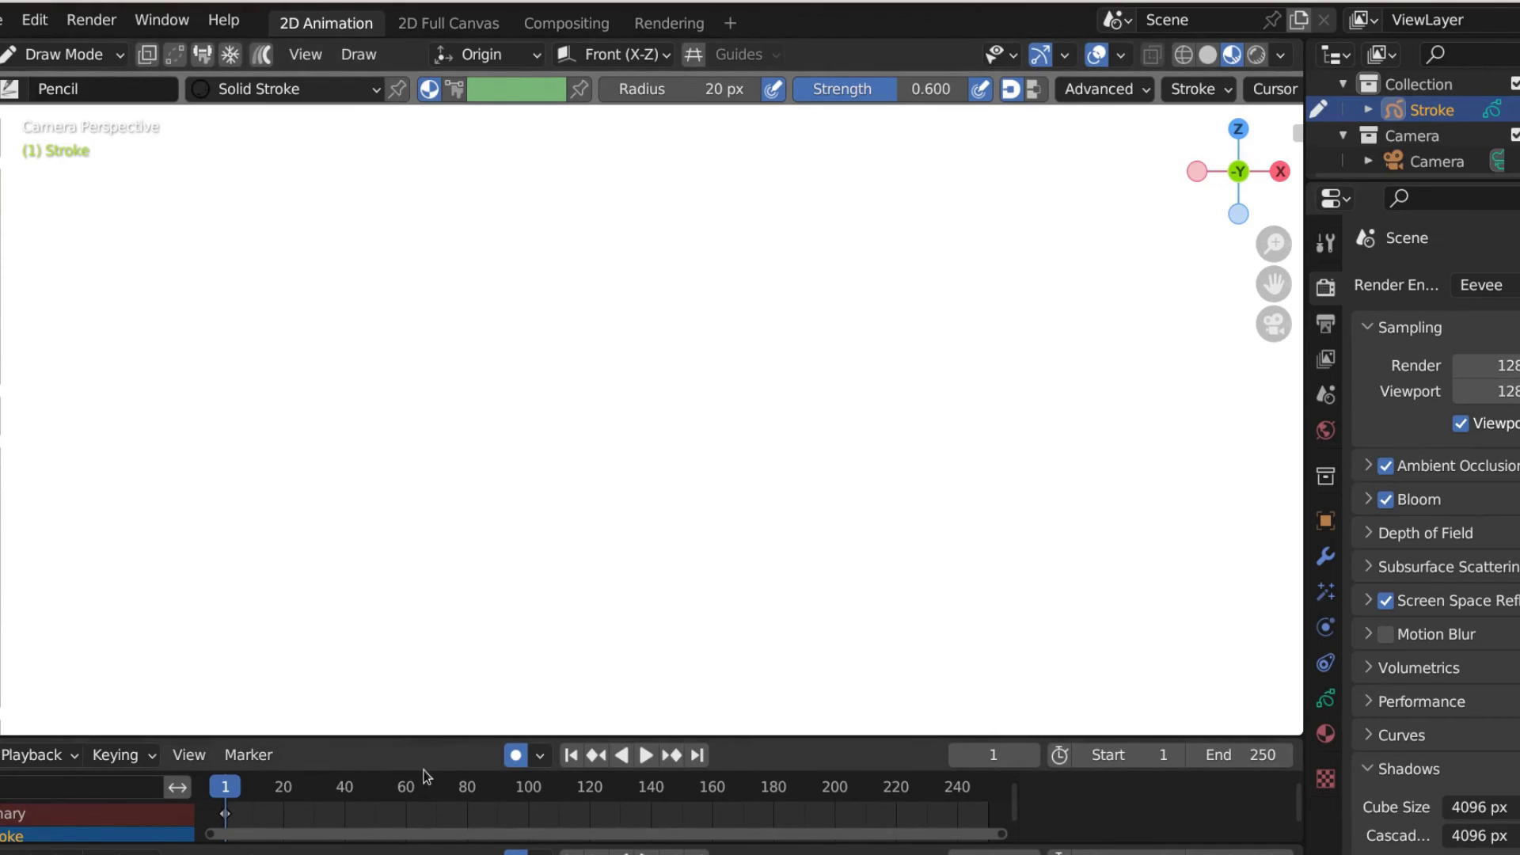
{"action": "key", "text": "space"}
{"action": "mouse_move", "coordinate": [304, 802]}
{"action": "left_mouse_down"}
{"action": "mouse_move", "coordinate": [966, 824]}
{"action": "mouse_move", "coordinate": [348, 792]}
{"action": "left_mouse_up"}
{"action": "left_click_drag", "start_coordinate": [225, 780], "coordinate": [259, 774]}
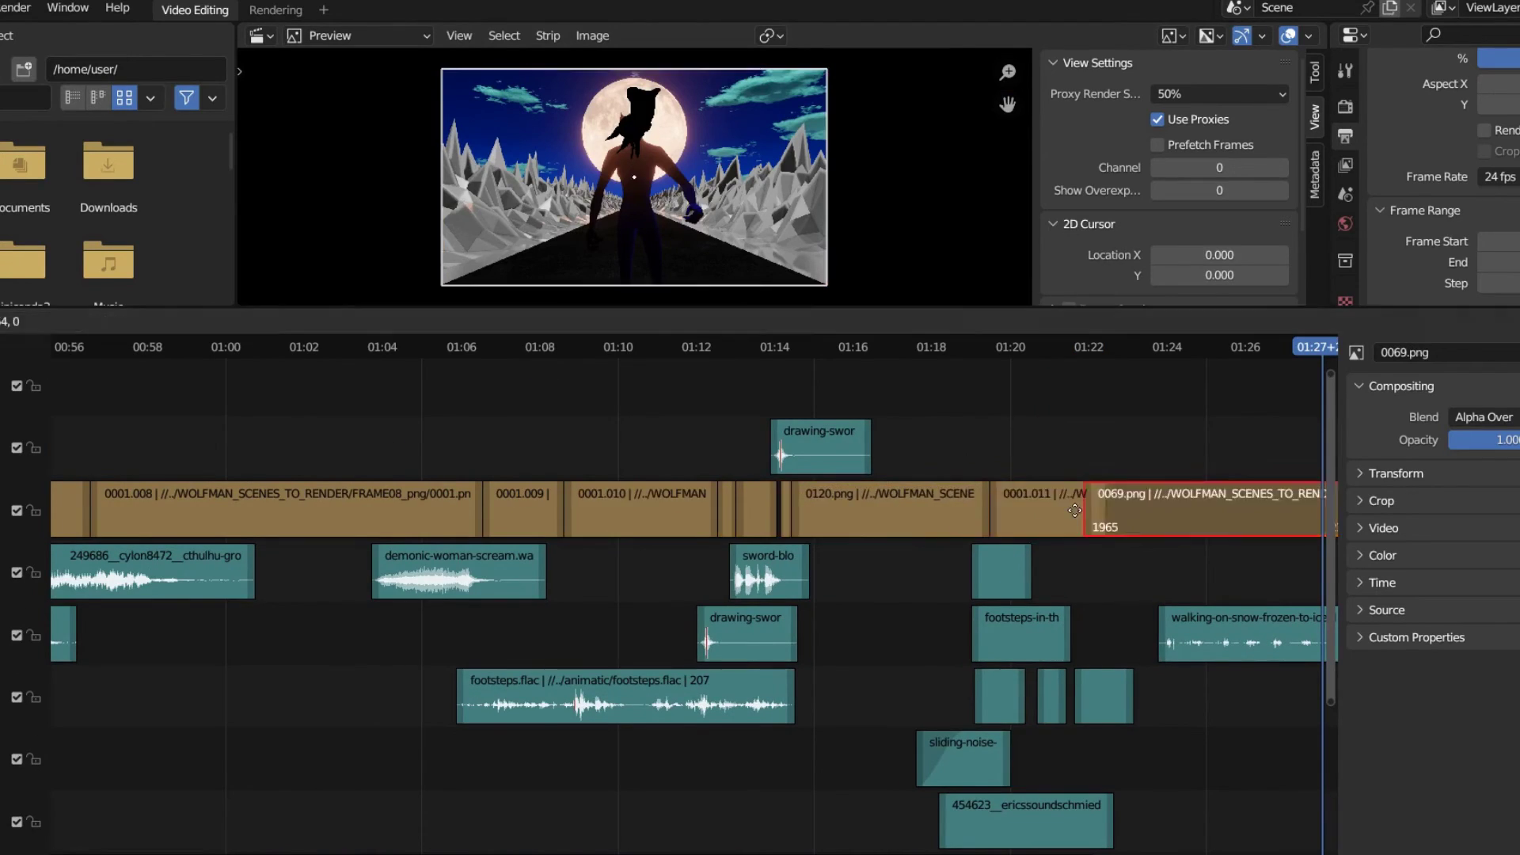
At the explosion moment, slide car-peels-off.wav earlier and the exoticgaming strip later.
{"action": "key", "text": "Home"}
{"action": "left_click", "coordinate": [779, 348]}
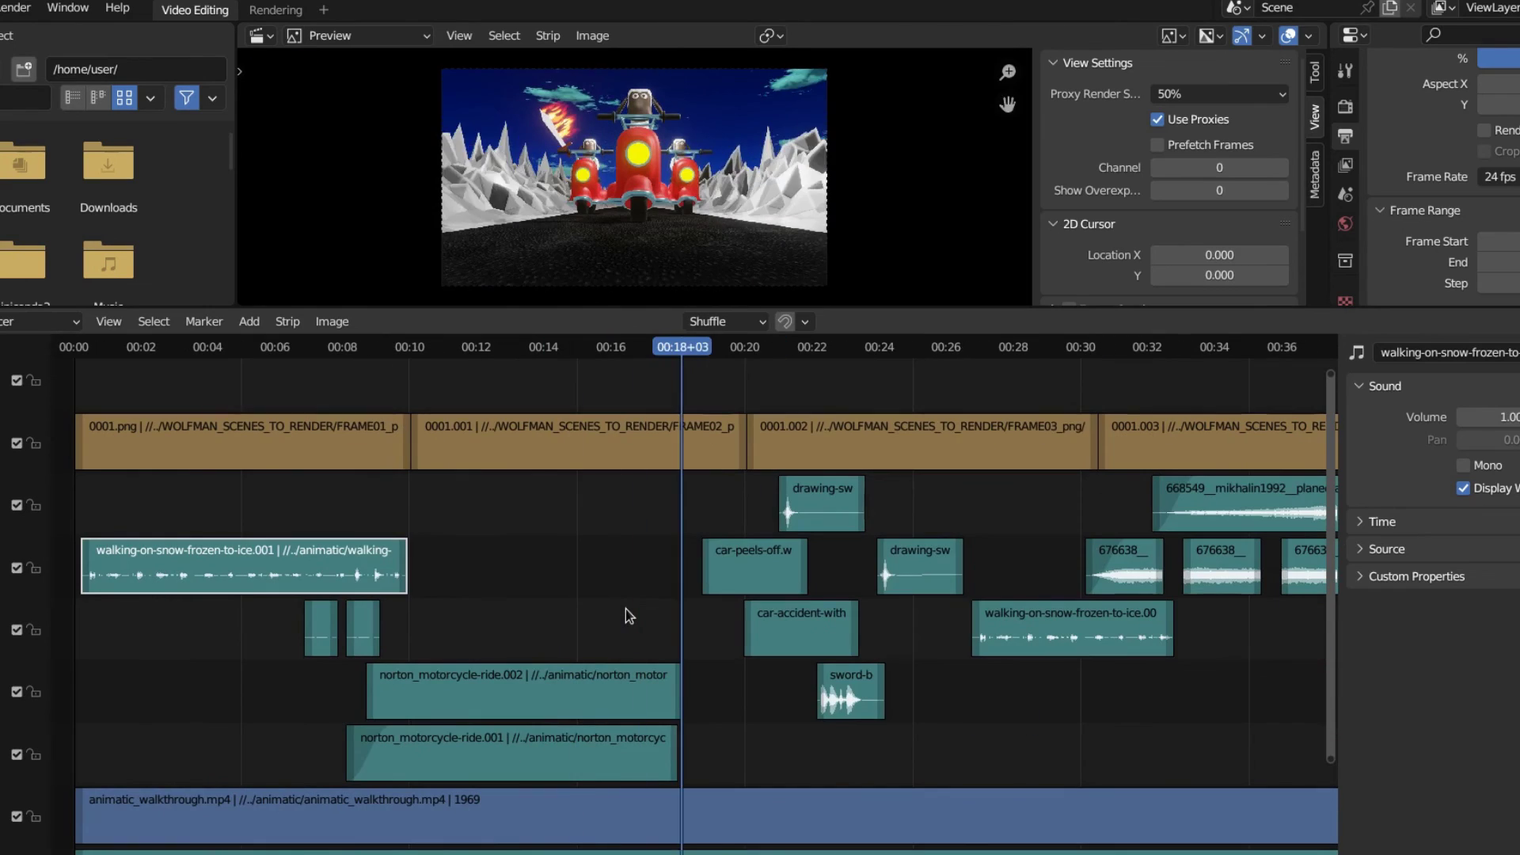
{"action": "left_click", "coordinate": [699, 439]}
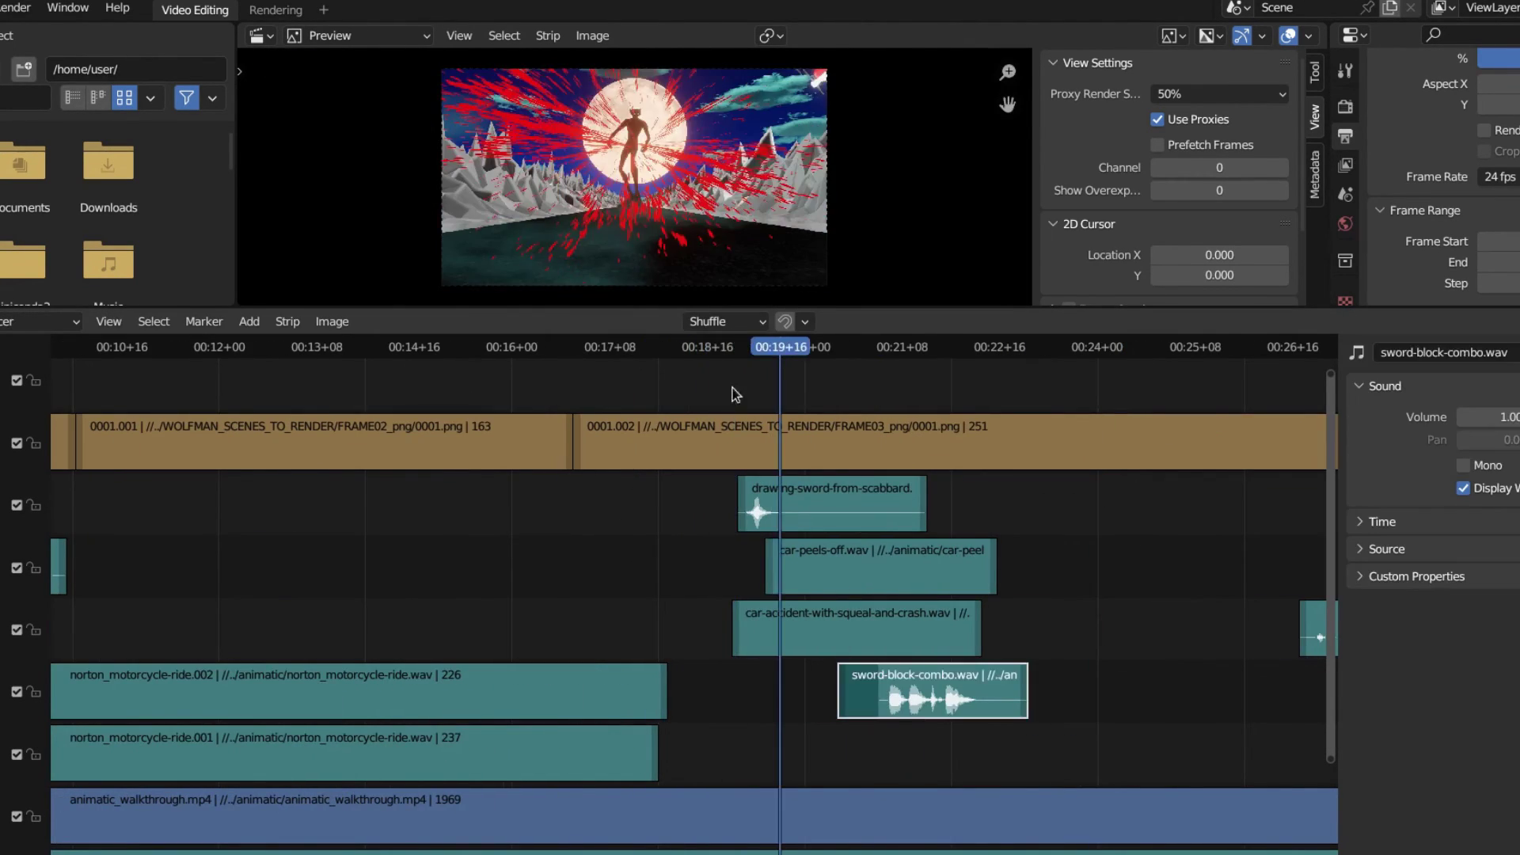
{"action": "left_click", "coordinate": [1020, 560]}
{"action": "left_click_drag", "start_coordinate": [1018, 557], "coordinate": [774, 584]}
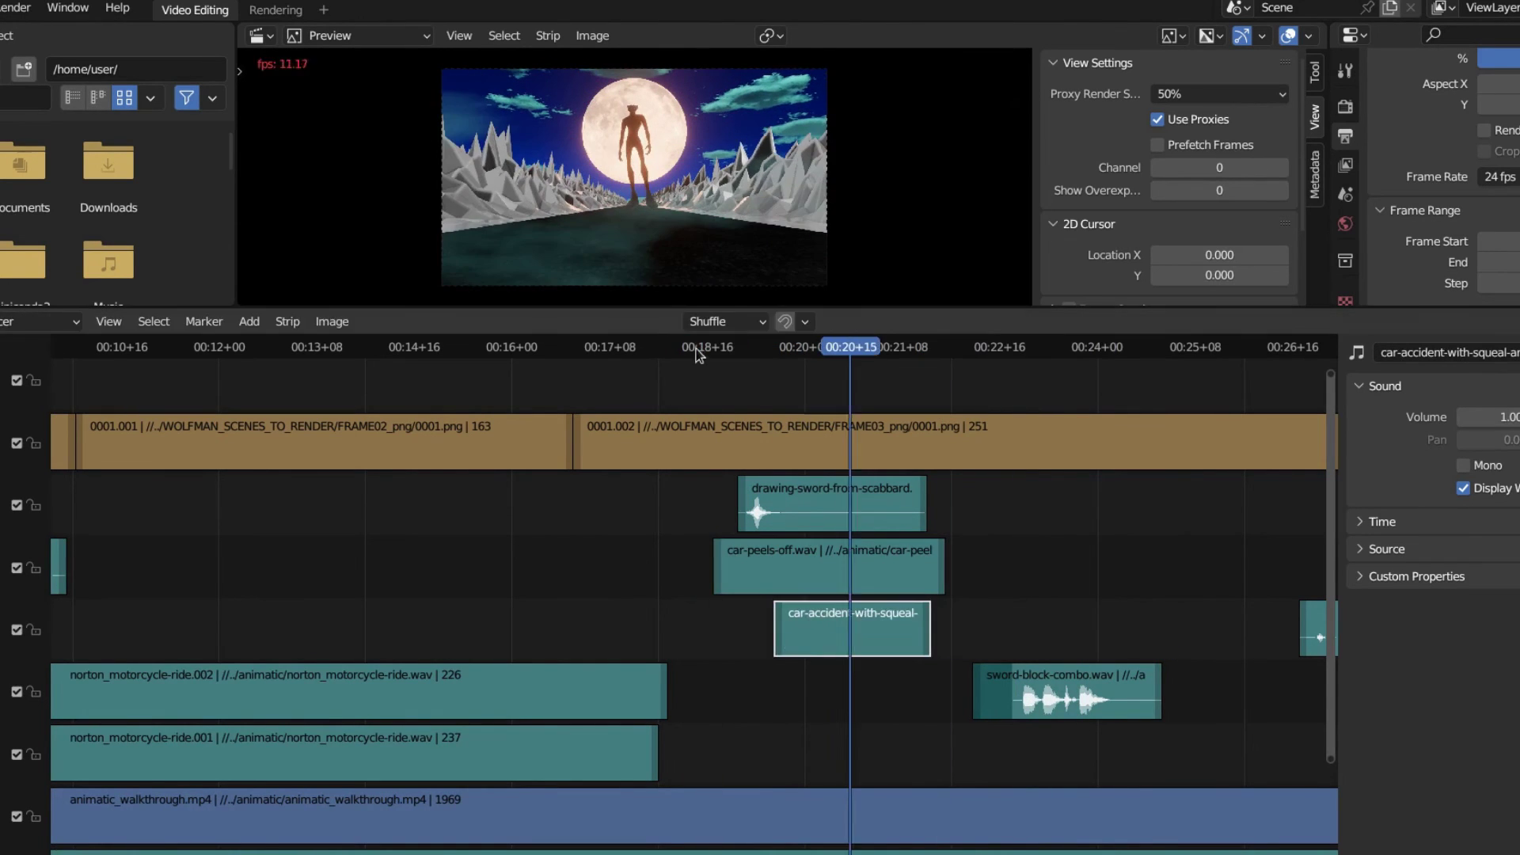
{"action": "left_click", "coordinate": [1027, 685]}
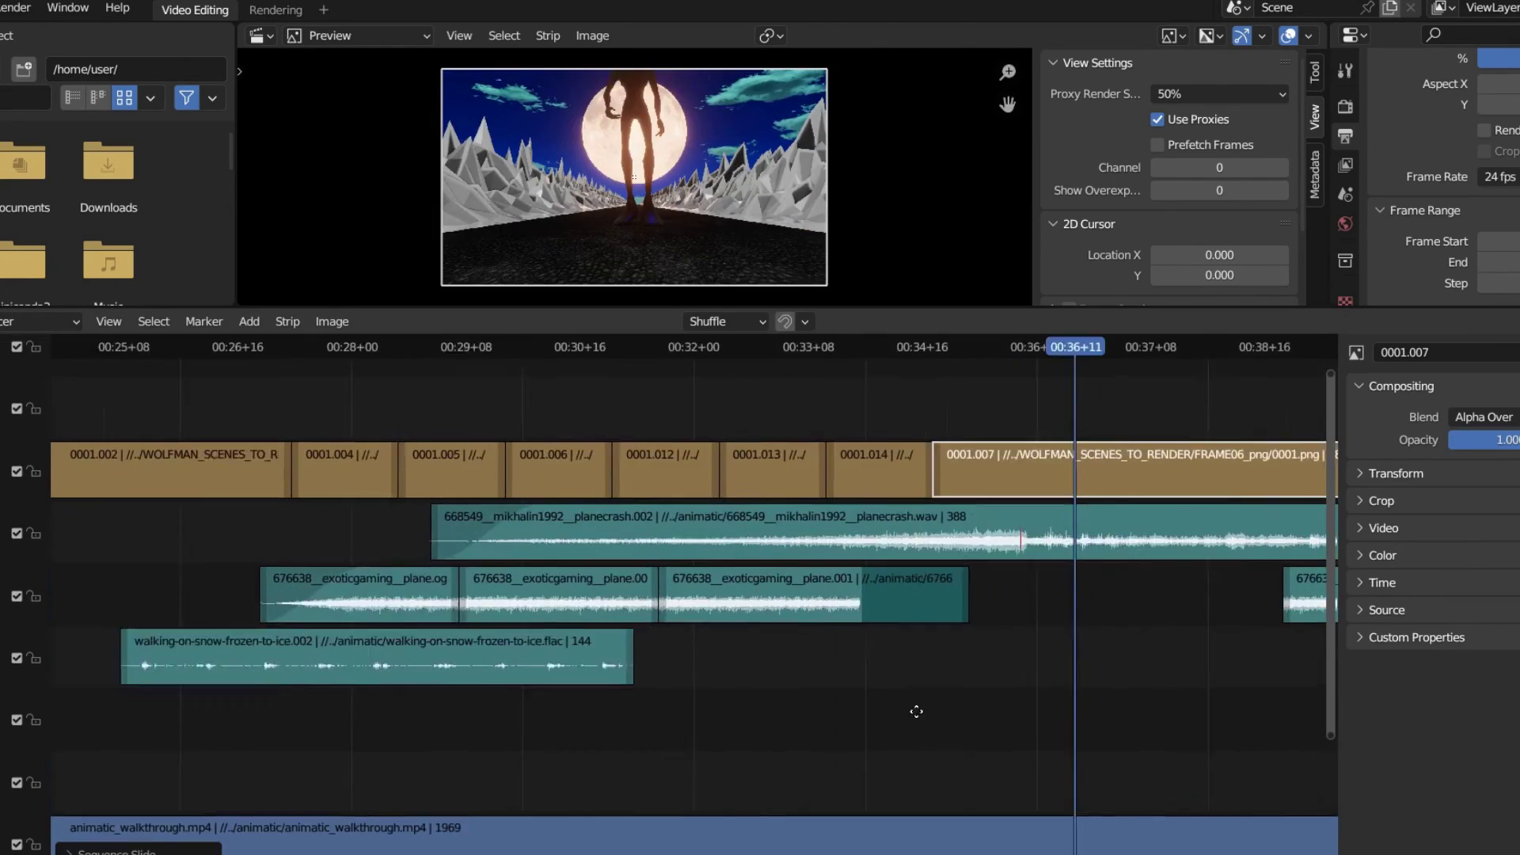
{"action": "left_click_drag", "start_coordinate": [707, 611], "coordinate": [861, 611]}
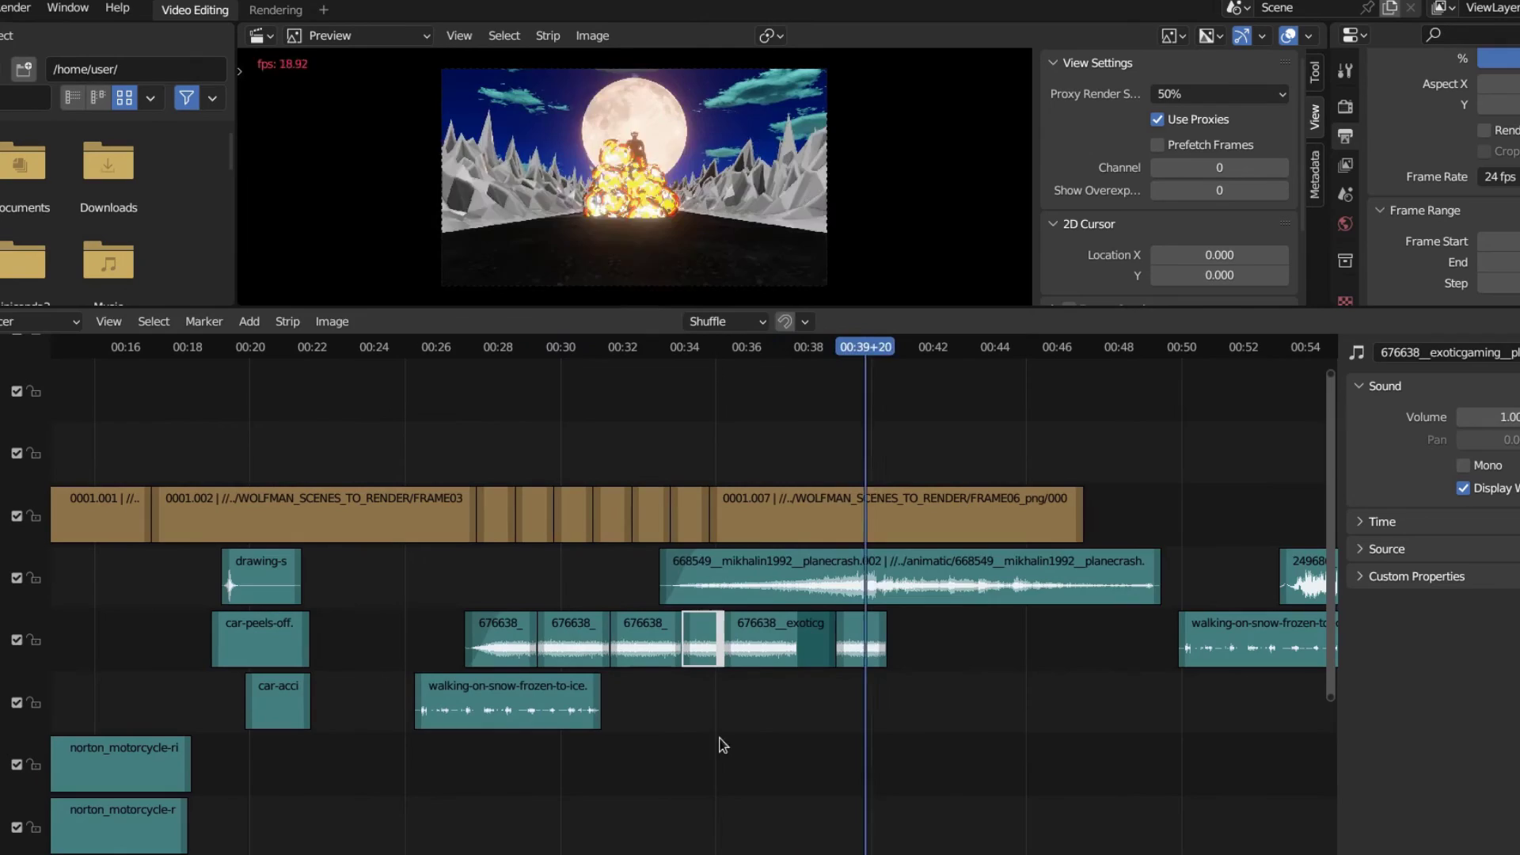
Add a Speed effect strip to the 0001.015 scene strip and edit its speed factor.
{"action": "left_click", "coordinate": [712, 578]}
{"action": "key", "text": "KP_Decimal"}
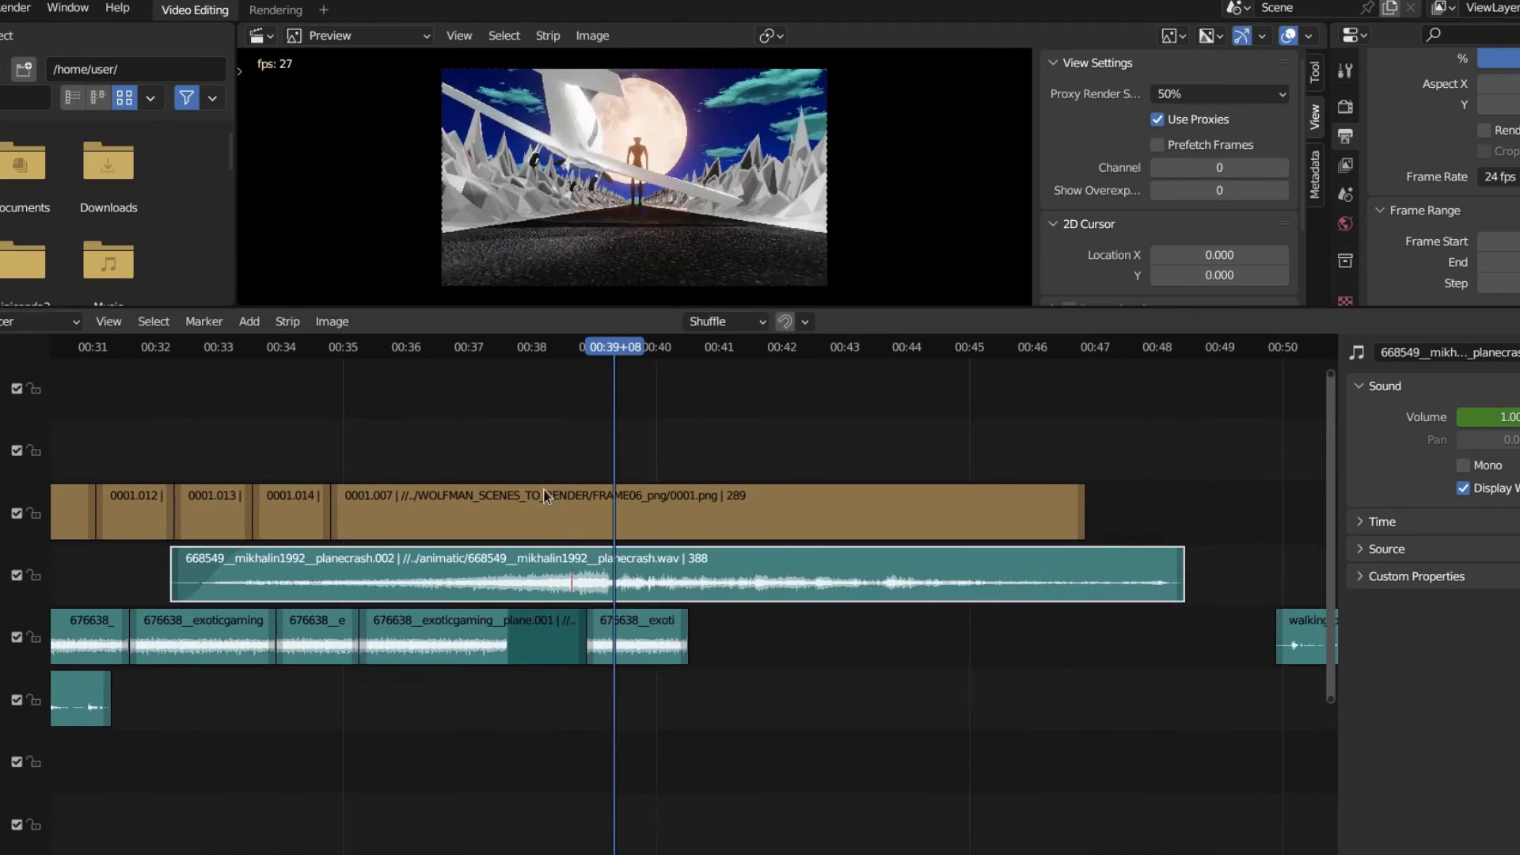
{"action": "scroll", "coordinate": [798, 719], "scroll_direction": "up", "scroll_amount": 8}
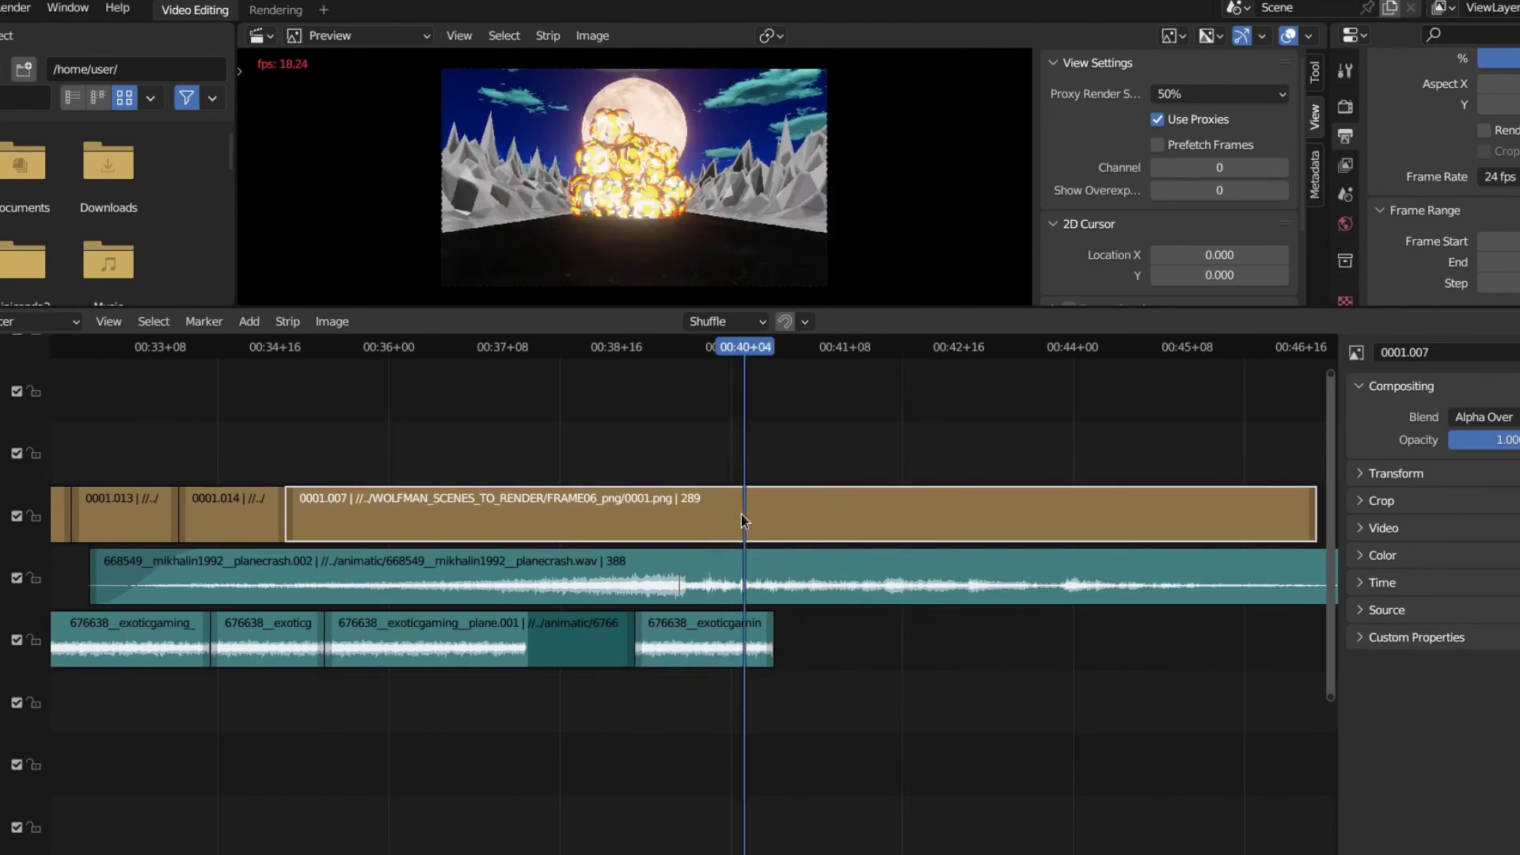
{"action": "left_click", "coordinate": [249, 321]}
{"action": "left_click", "coordinate": [443, 710]}
{"action": "double_click", "coordinate": [1464, 462]}
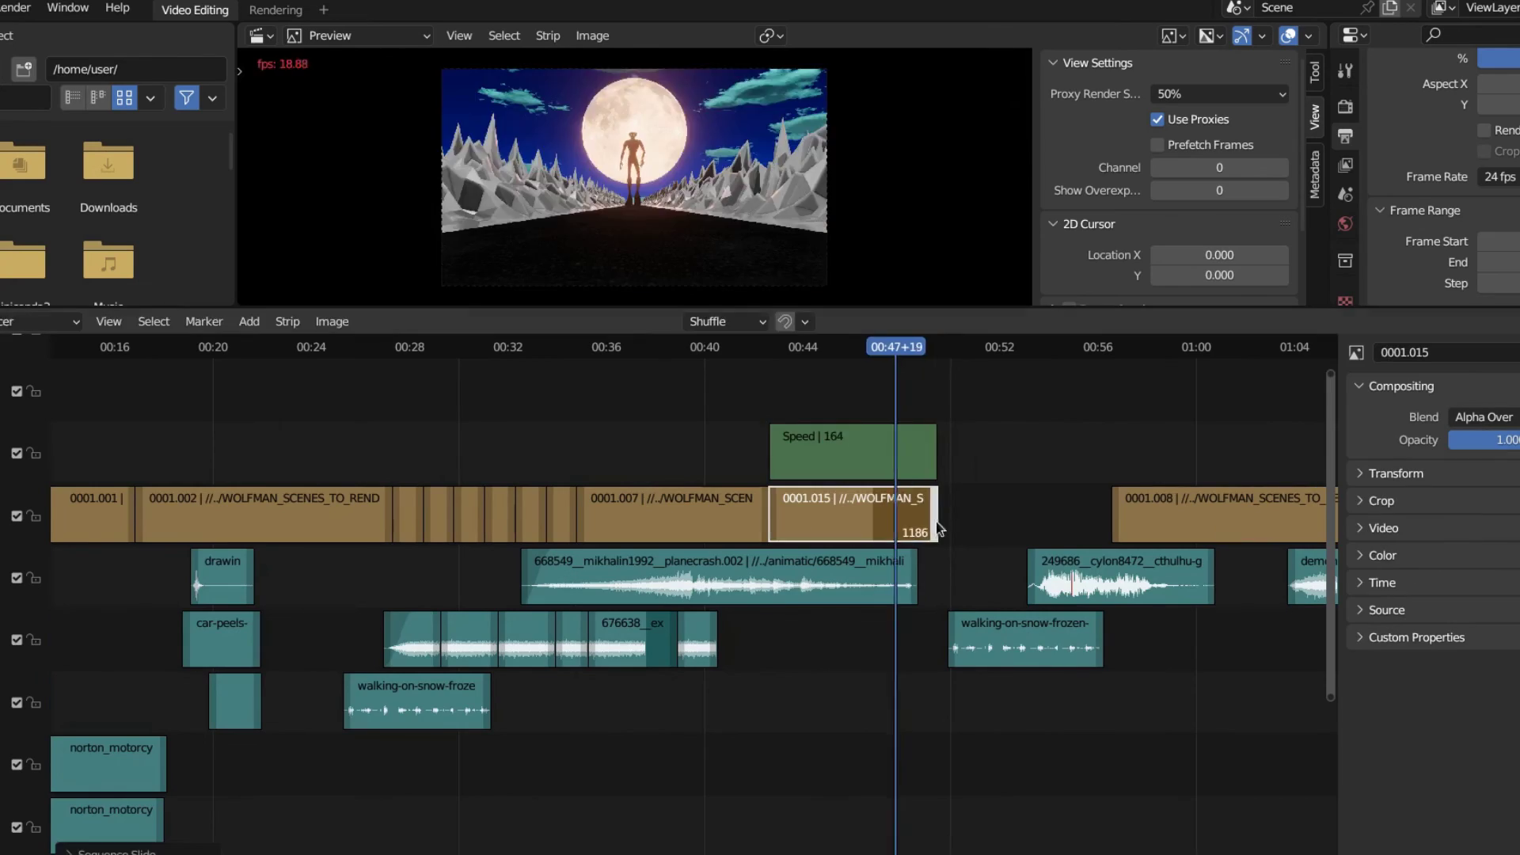
{"action": "scroll", "coordinate": [790, 572], "scroll_direction": "up", "scroll_amount": 5}
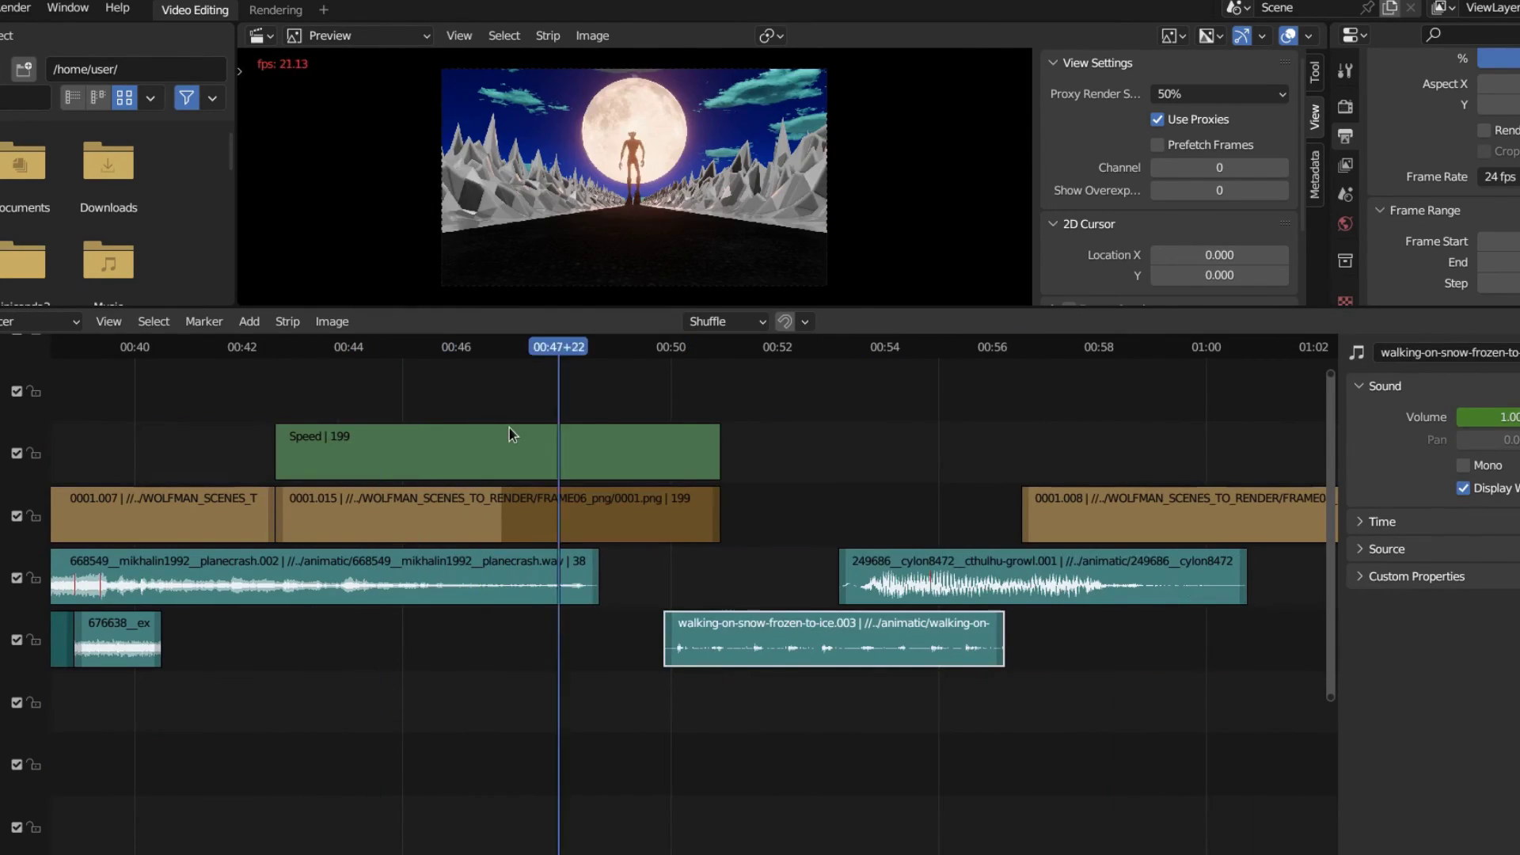
Raise the system audio volume.
{"action": "key", "text": "XF86AudioRaiseVolume"}
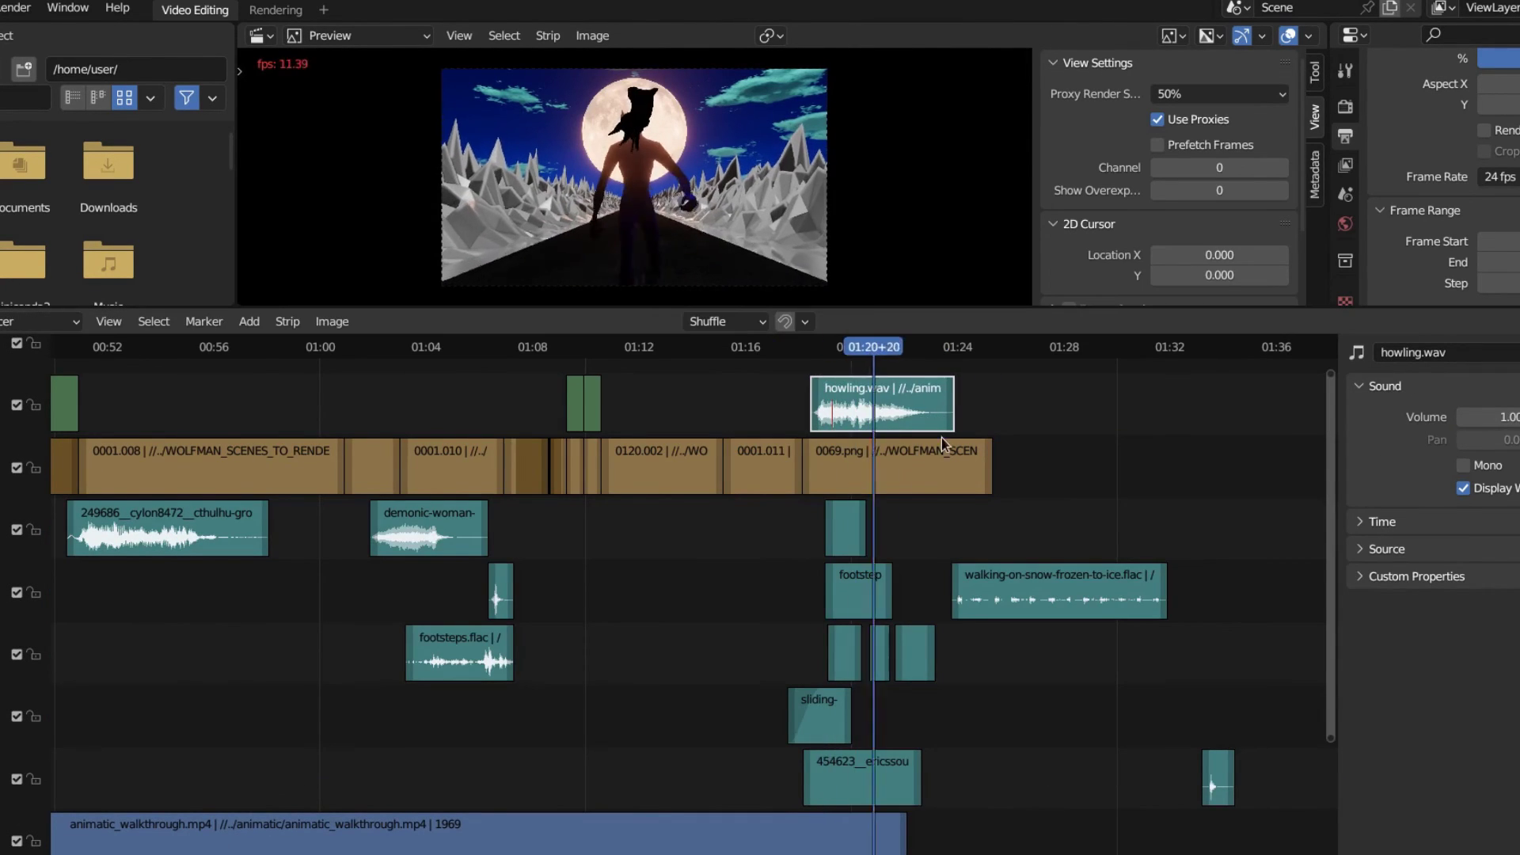
Move howling.wav up a channel, shift sliding-noise-v2.wav earlier, and move 454623 down and later.
{"action": "left_click_drag", "start_coordinate": [942, 439], "coordinate": [745, 464]}
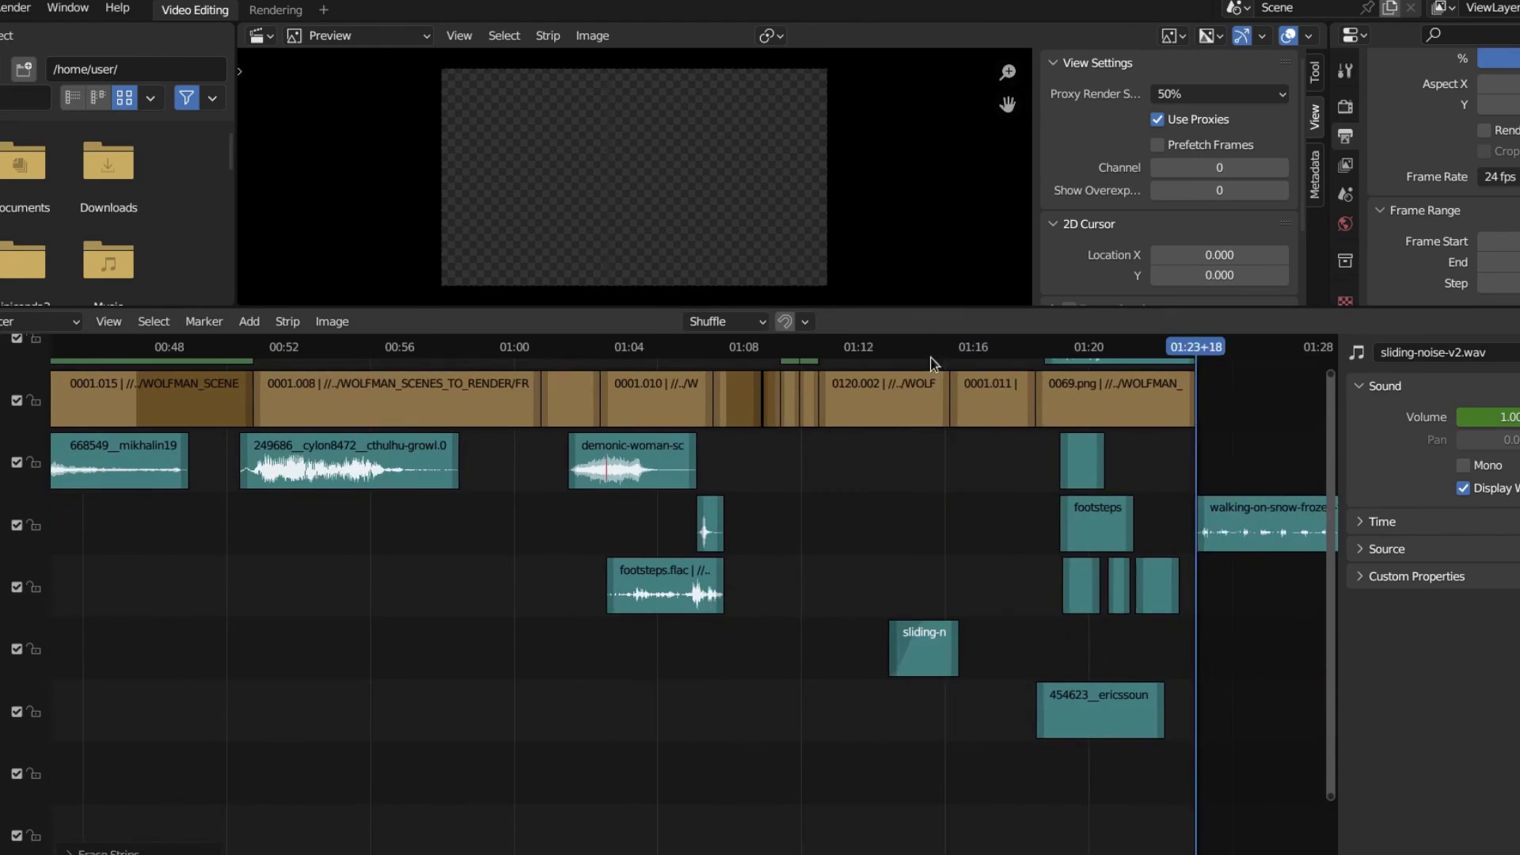
{"action": "left_click_drag", "start_coordinate": [934, 649], "coordinate": [832, 649]}
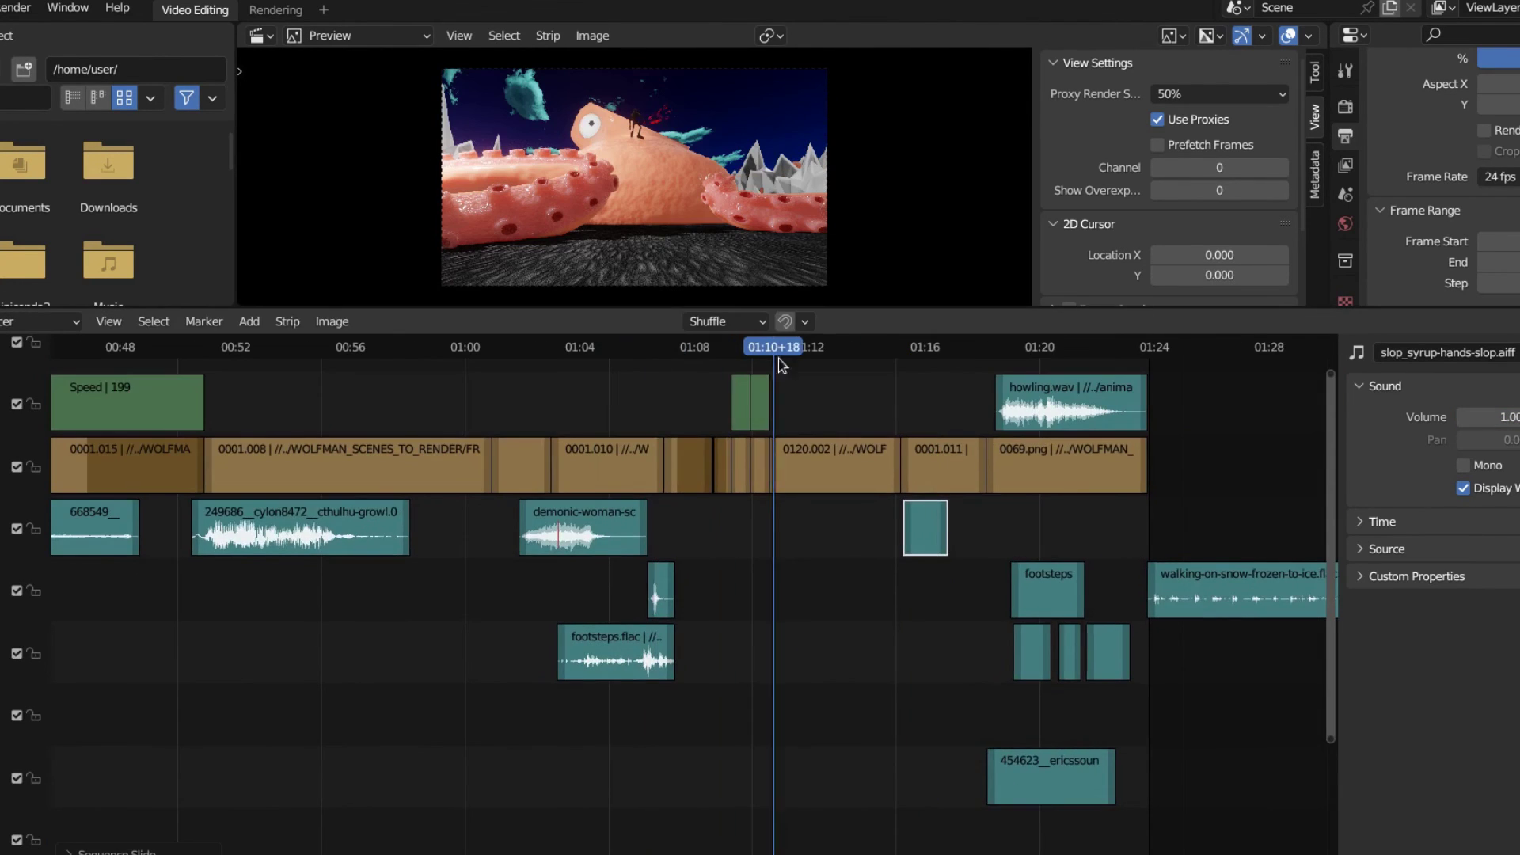
{"action": "scroll", "coordinate": [676, 354], "scroll_direction": "up", "scroll_amount": 5}
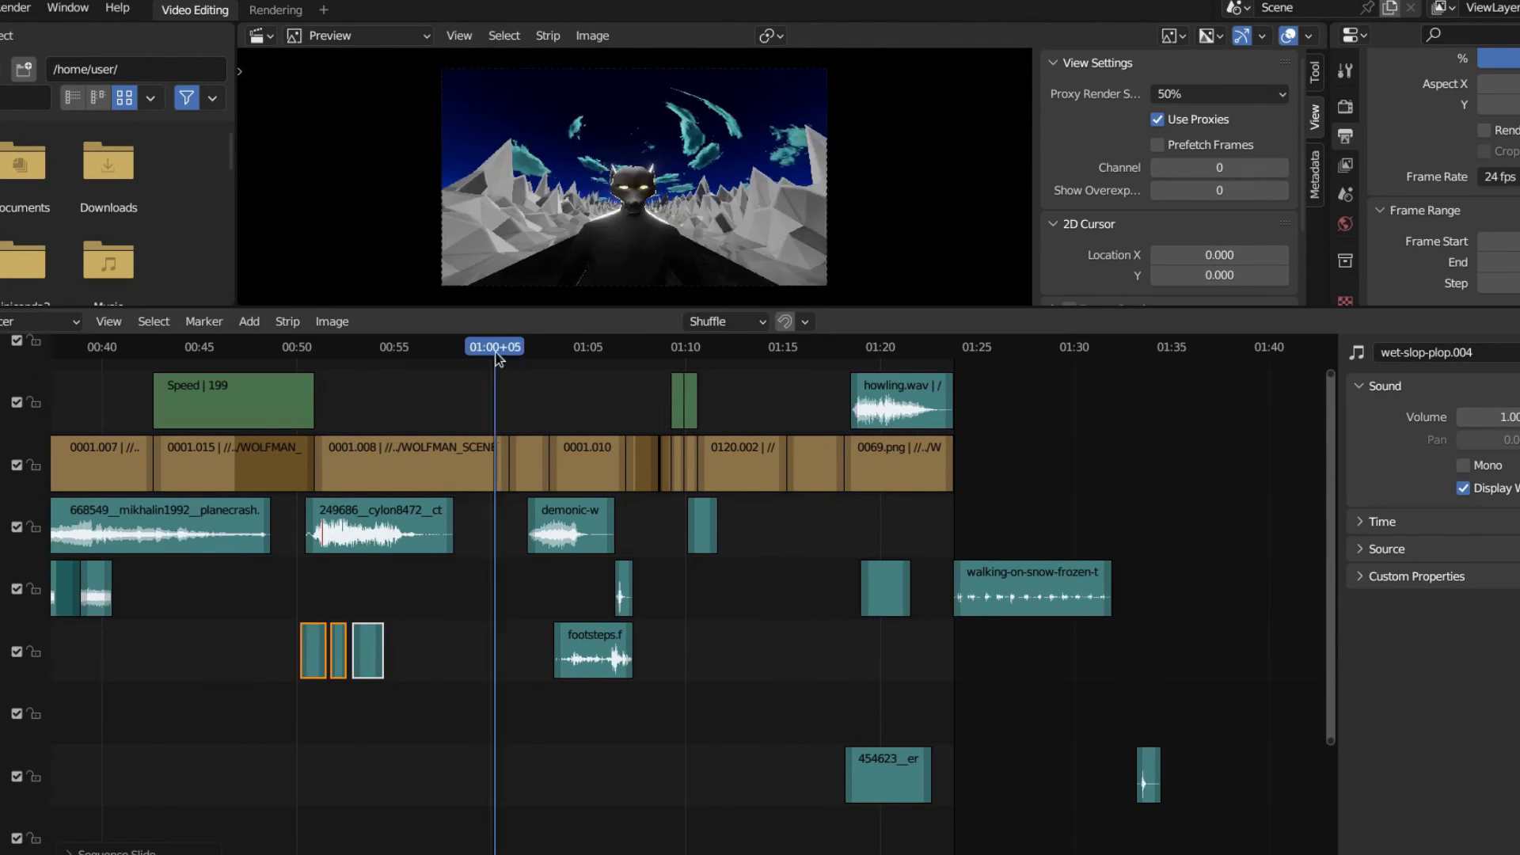
{"action": "left_click", "coordinate": [601, 349]}
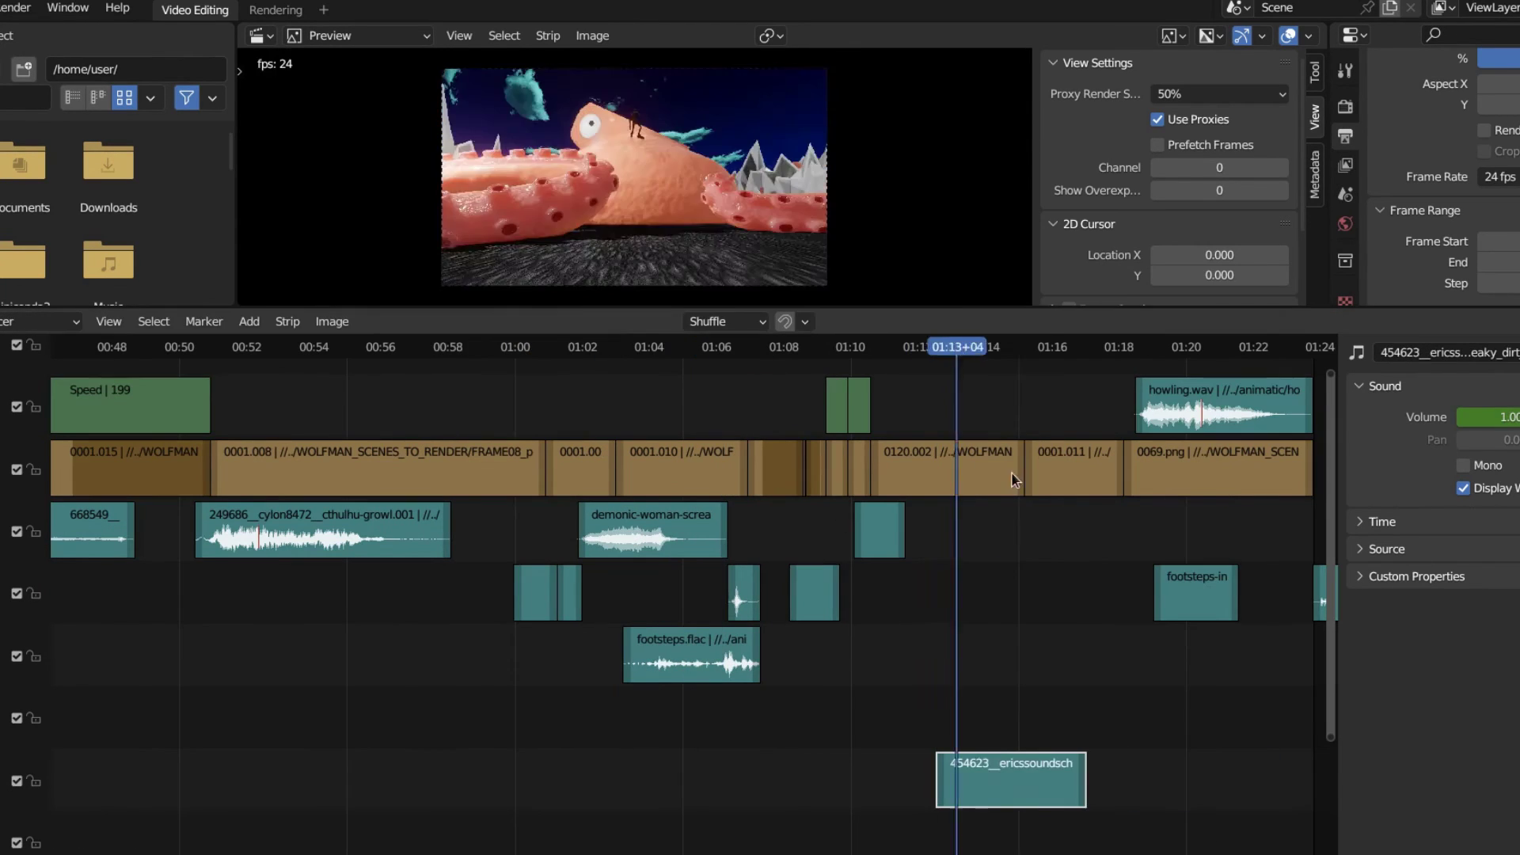
{"action": "left_click", "coordinate": [515, 350]}
{"action": "left_click_drag", "start_coordinate": [574, 662], "coordinate": [926, 725]}
{"action": "scroll", "coordinate": [925, 725], "scroll_direction": "up", "scroll_amount": 2}
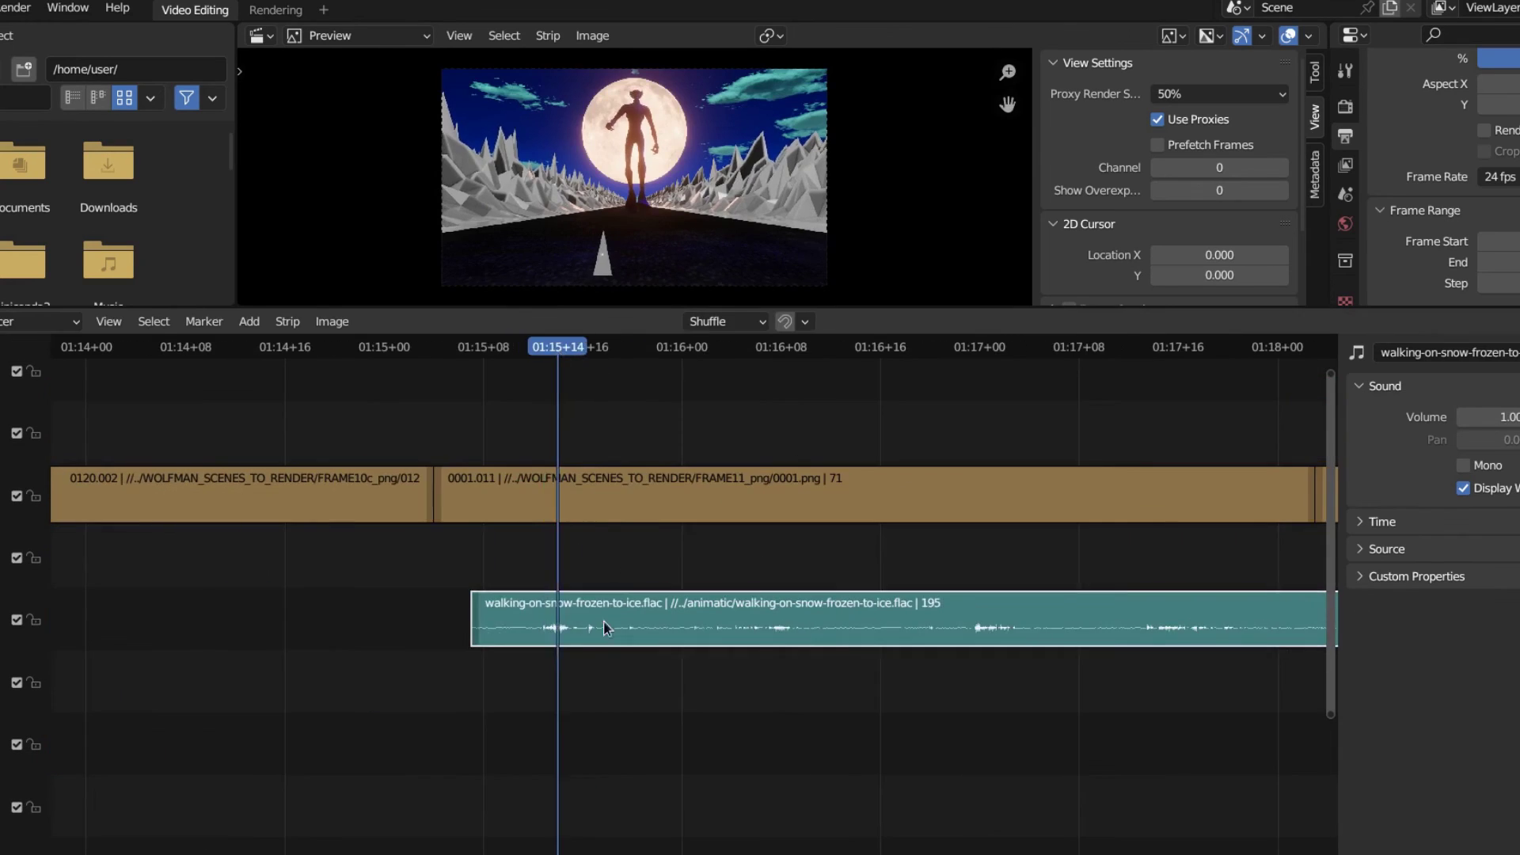
Split walking-on-snow at the playhead and slide boink.001 later to the 0069.png cut.
{"action": "key", "text": "k"}
{"action": "key", "text": "g"}
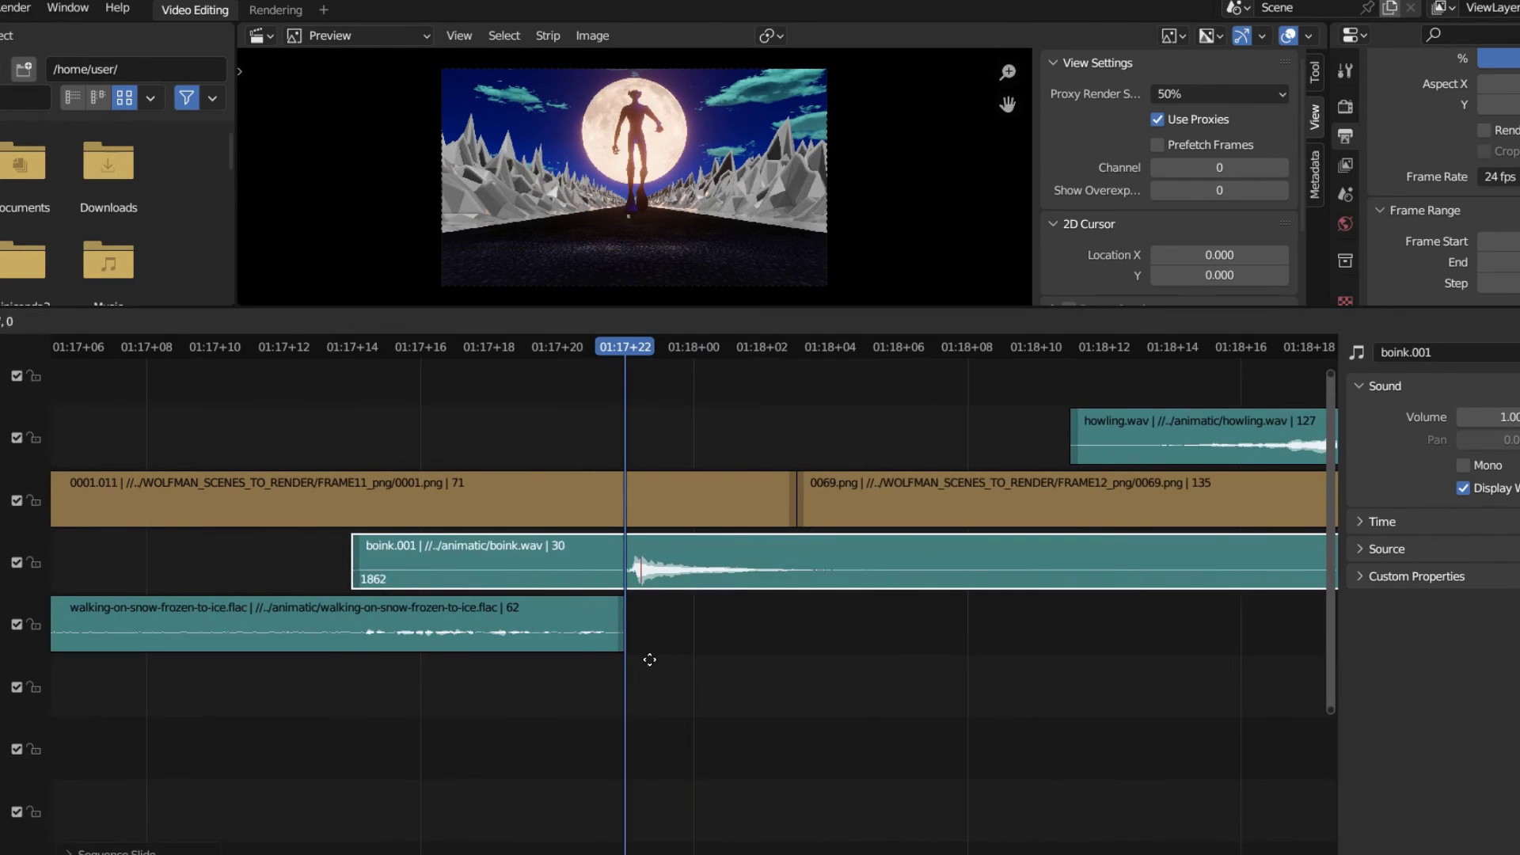
{"action": "left_click", "coordinate": [718, 555]}
{"action": "scroll", "coordinate": [719, 556], "scroll_direction": "down", "scroll_amount": 8}
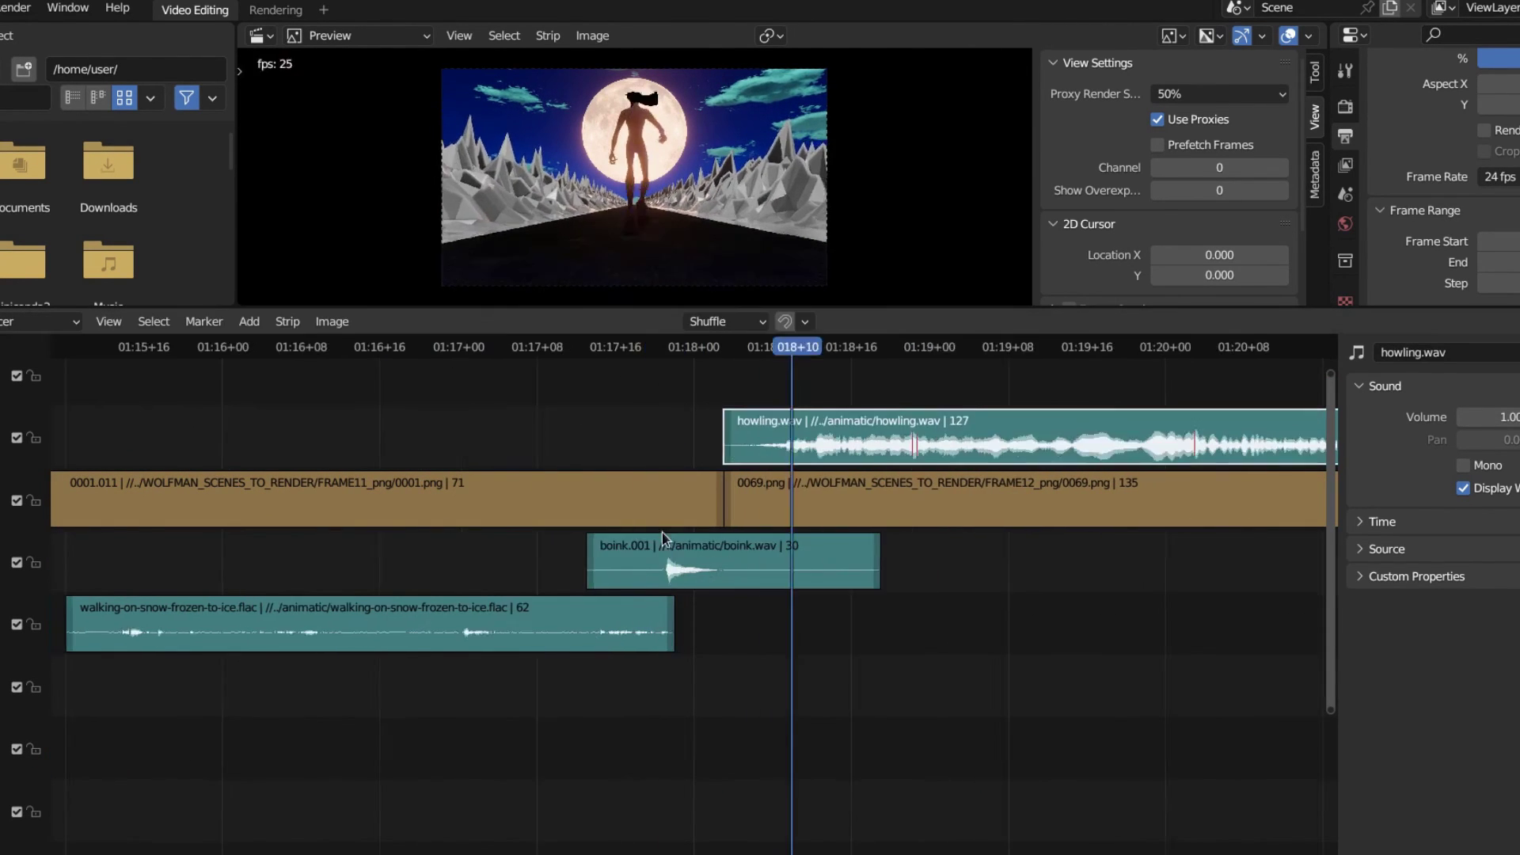